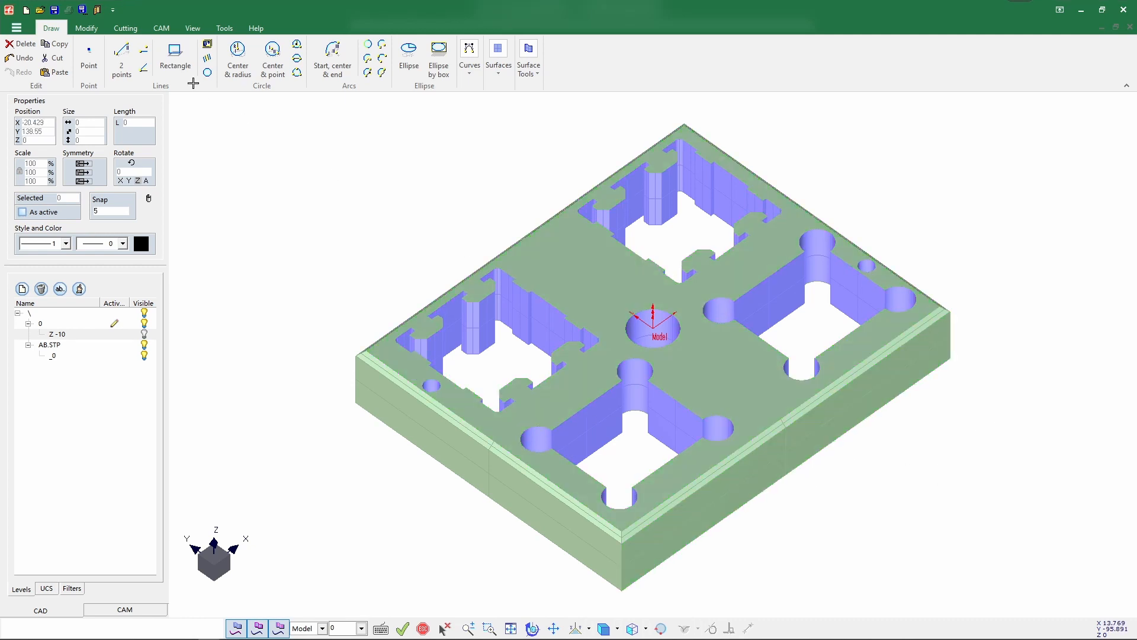
- Create a wire EDM toolpath for the AgieCharmilles CUT P 550 machine with a new geometry node
{"action": "left_click", "coordinate": [160, 28]}
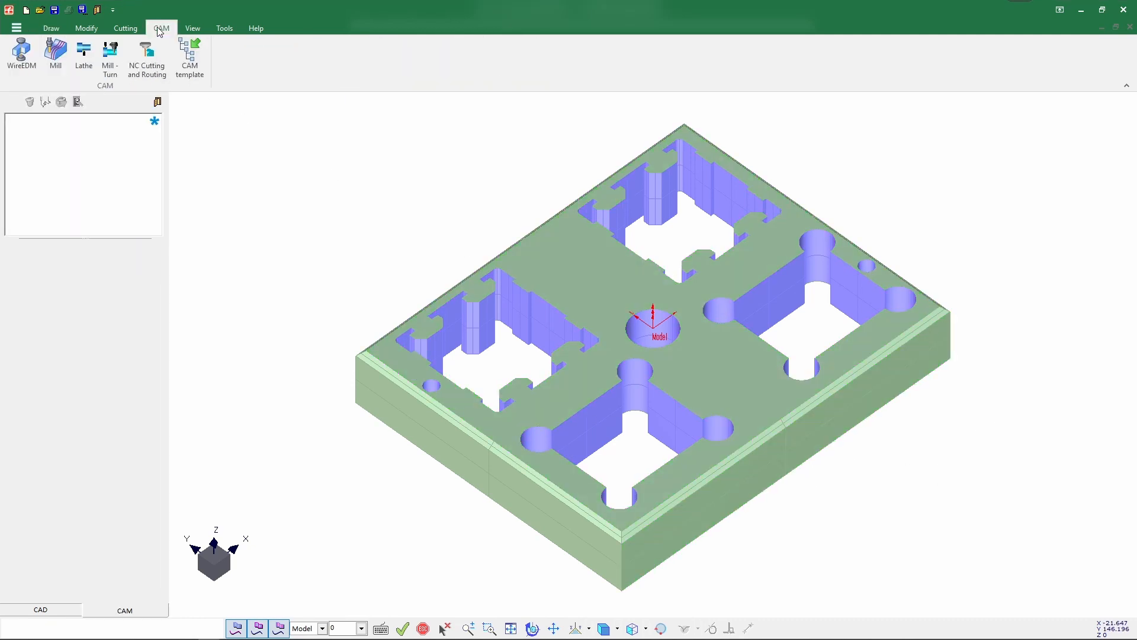
{"action": "left_click", "coordinate": [20, 73]}
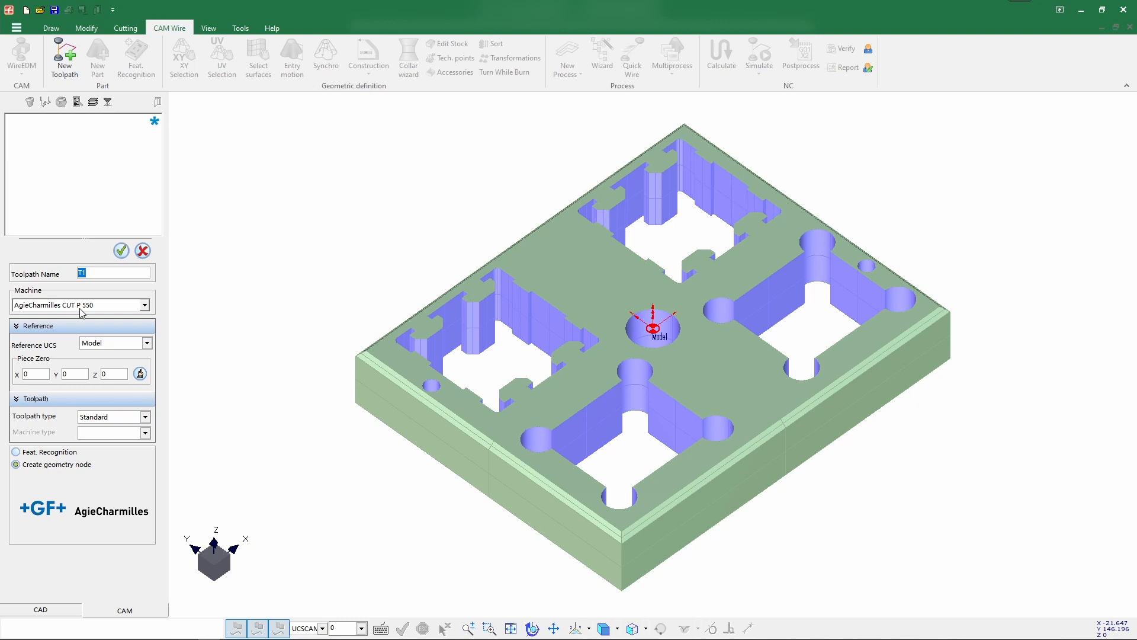
{"action": "left_click", "coordinate": [121, 250]}
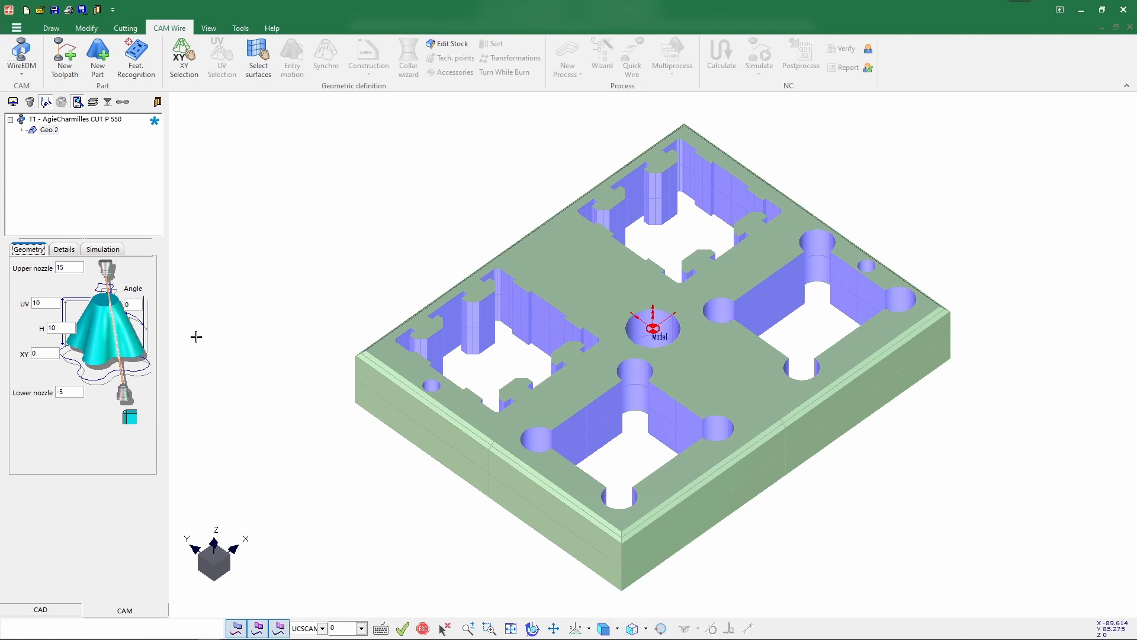
- Select the wall surfaces of the plate's openings from a top view as source surfaces for the geometry
{"action": "left_click", "coordinate": [257, 72]}
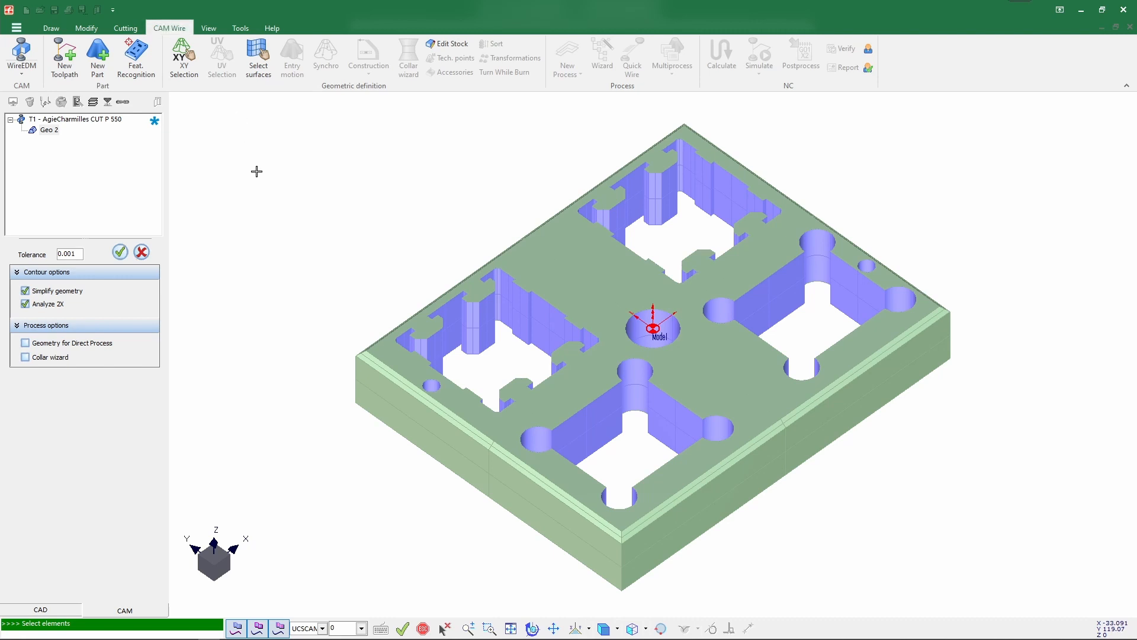
{"action": "key", "text": "F5"}
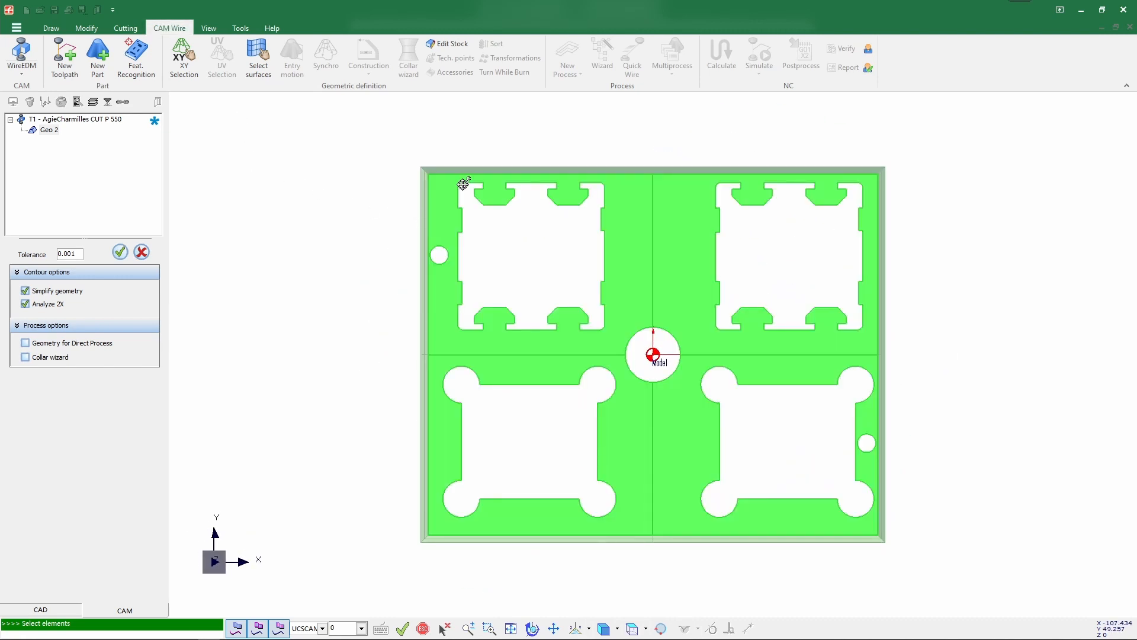
{"action": "left_click_drag", "start_coordinate": [442, 176], "coordinate": [881, 537]}
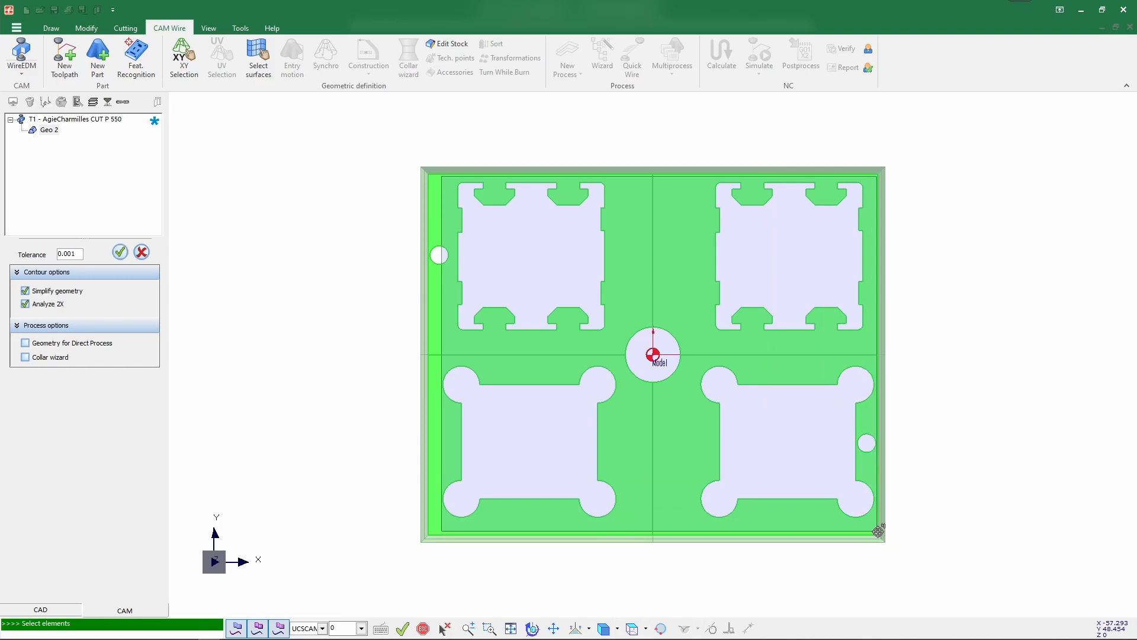
{"action": "middle_click_drag", "start_coordinate": [358, 400], "coordinate": [388, 424]}
{"action": "middle_click_drag", "start_coordinate": [469, 293], "coordinate": [386, 283]}
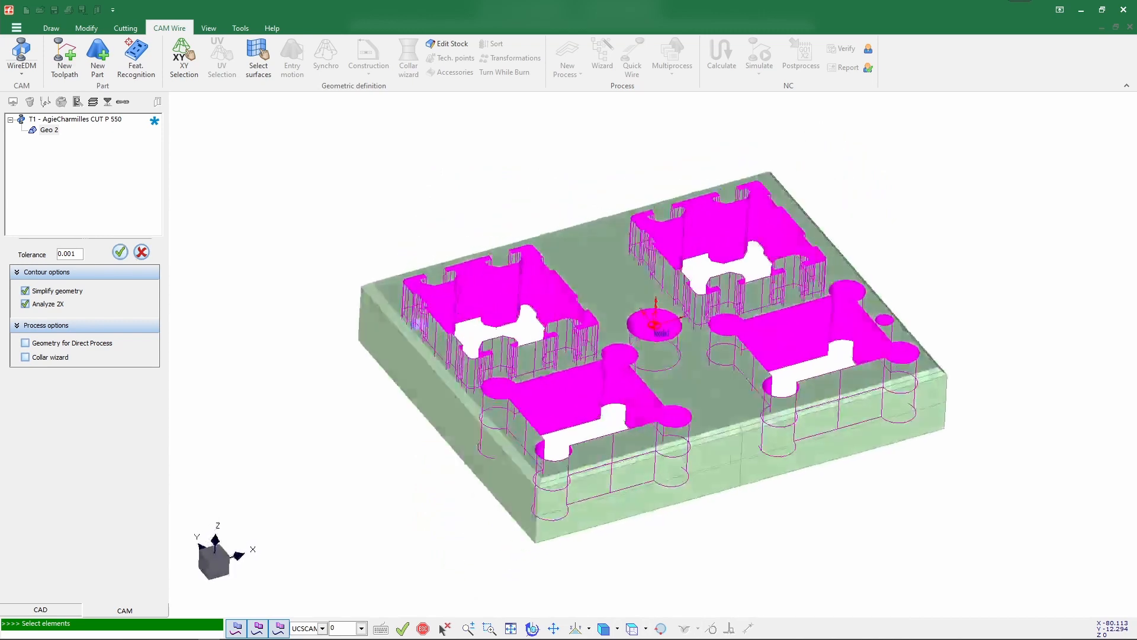
{"action": "right_click", "coordinate": [304, 199]}
{"action": "left_click", "coordinate": [325, 205]}
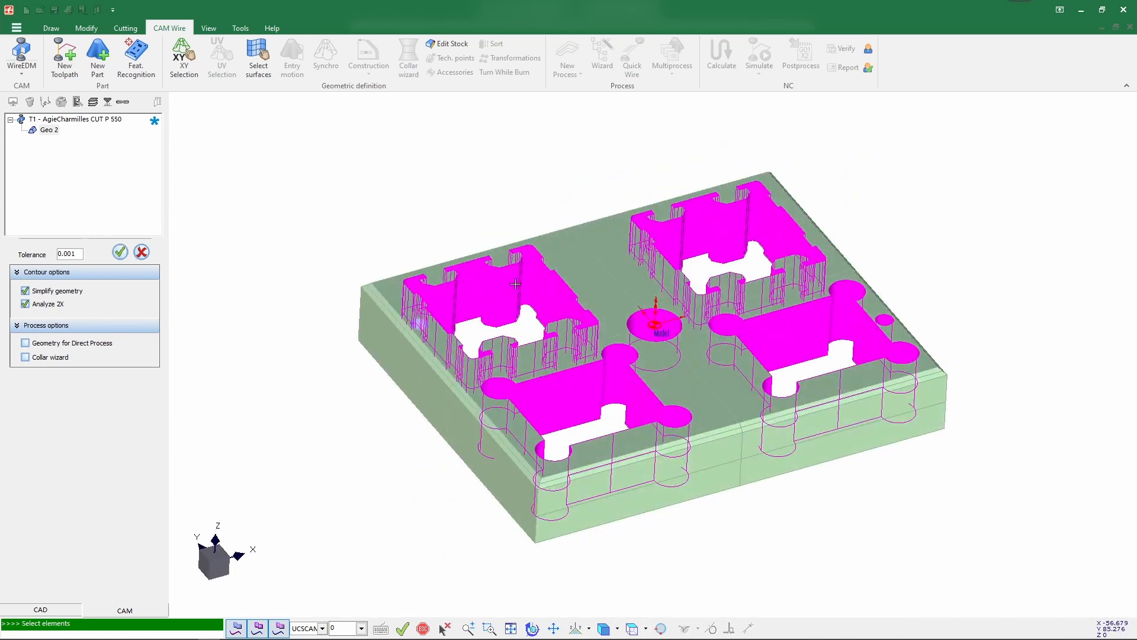
- Remove the large central hole and the small round hole beside a pocket from the selection, and generate the four pocket contours
{"action": "scroll", "coordinate": [628, 325], "scroll_direction": "up", "scroll_amount": 3}
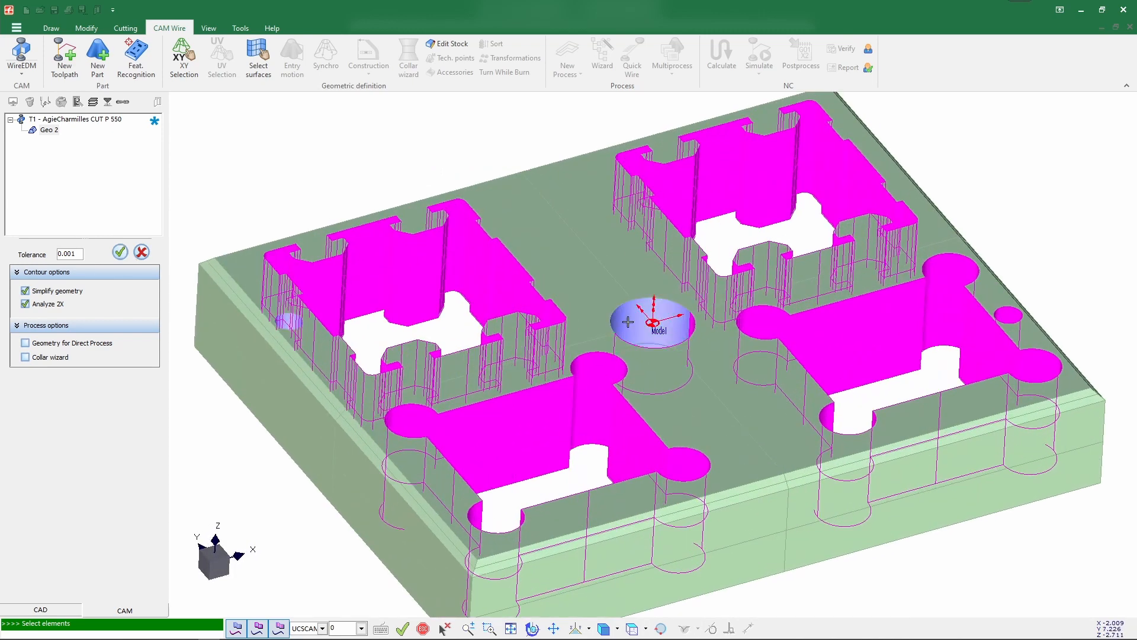
{"action": "middle_click_drag", "start_coordinate": [628, 323], "coordinate": [631, 373]}
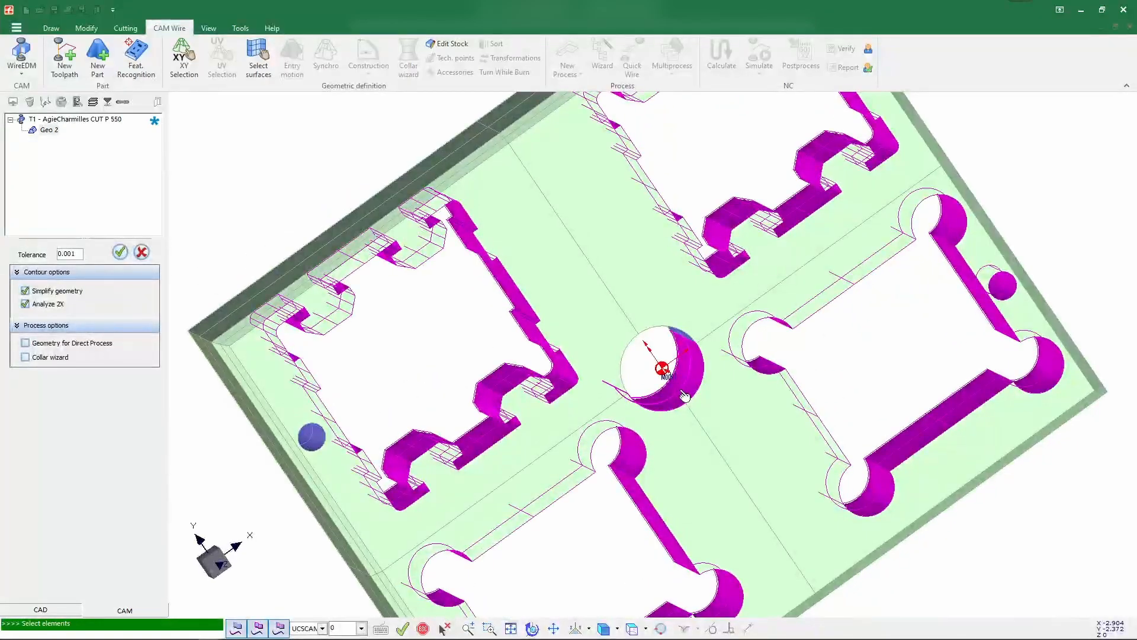
{"action": "left_click", "coordinate": [1013, 292]}
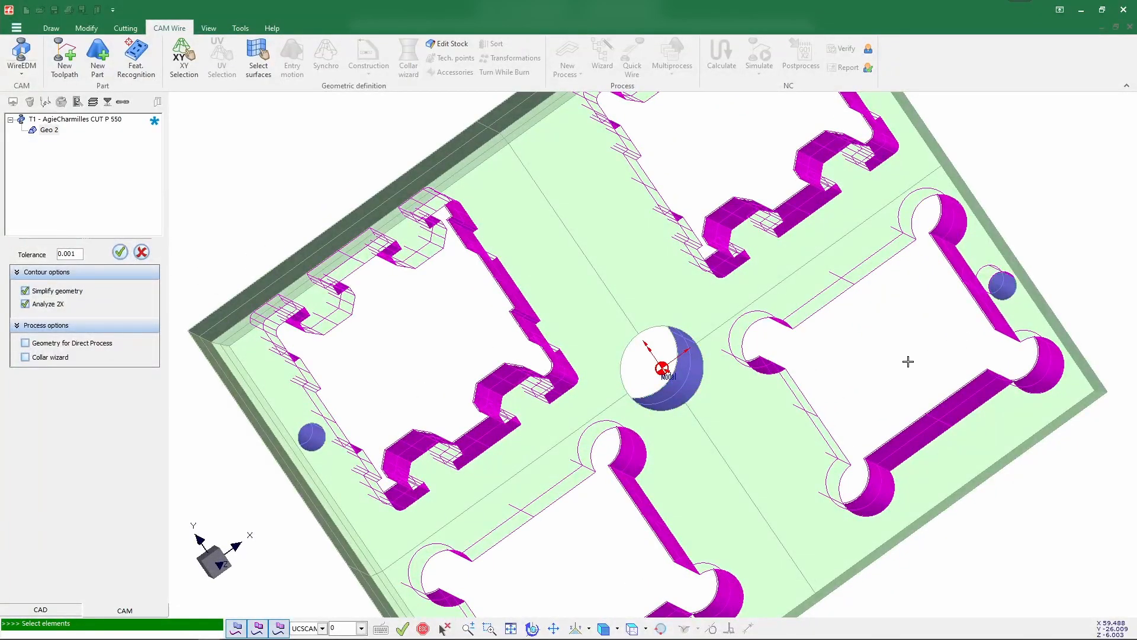
{"action": "middle_click_drag", "start_coordinate": [663, 379], "coordinate": [654, 341]}
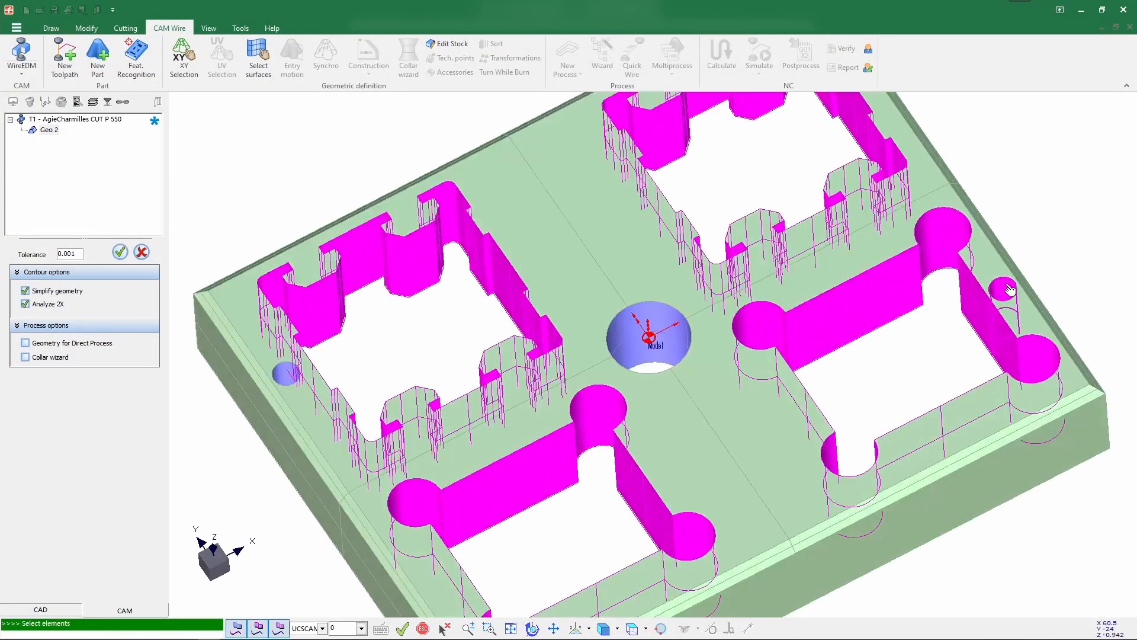
{"action": "scroll", "coordinate": [553, 400], "scroll_direction": "down", "scroll_amount": 3}
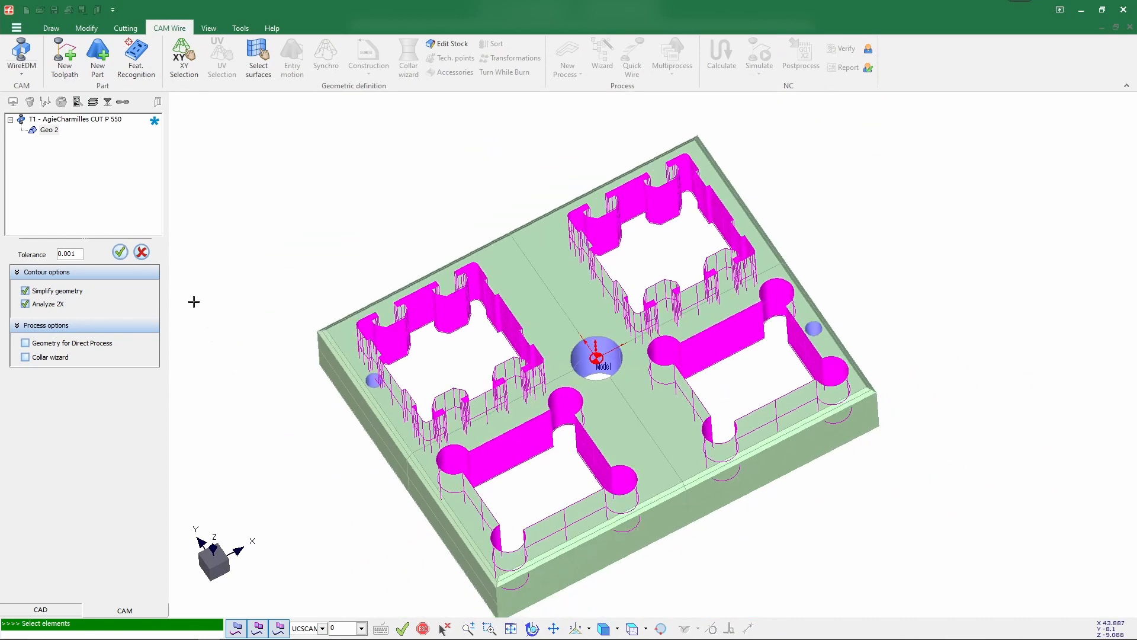
{"action": "left_click", "coordinate": [122, 254]}
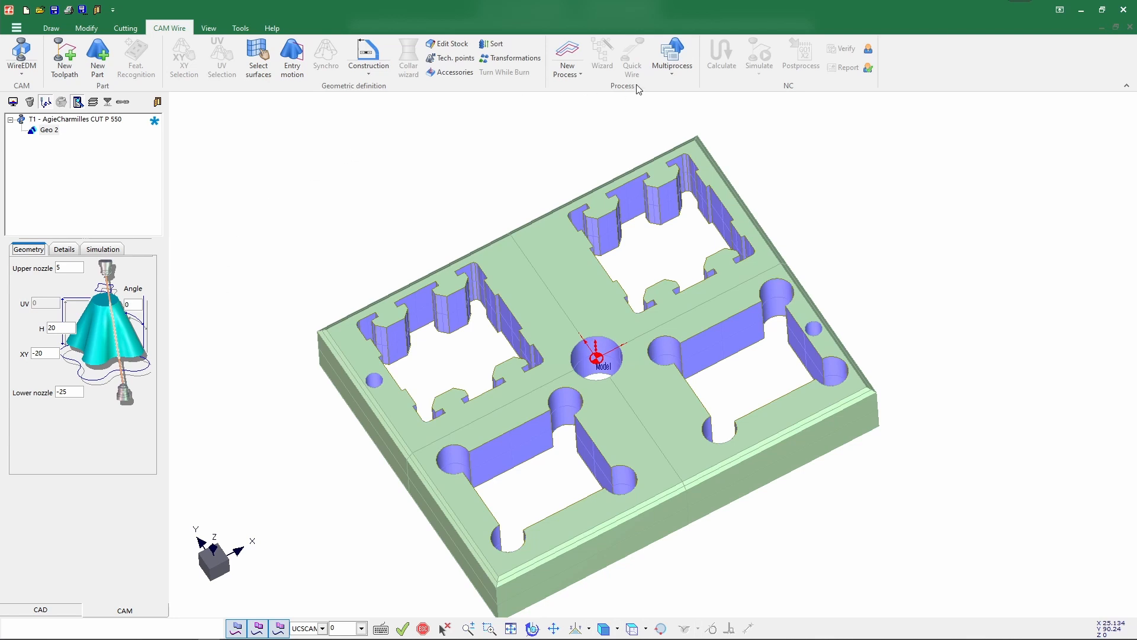
- Add entry motions to all four pocket contours, starting from each geometry center at an angle of 0
{"action": "left_click", "coordinate": [292, 58]}
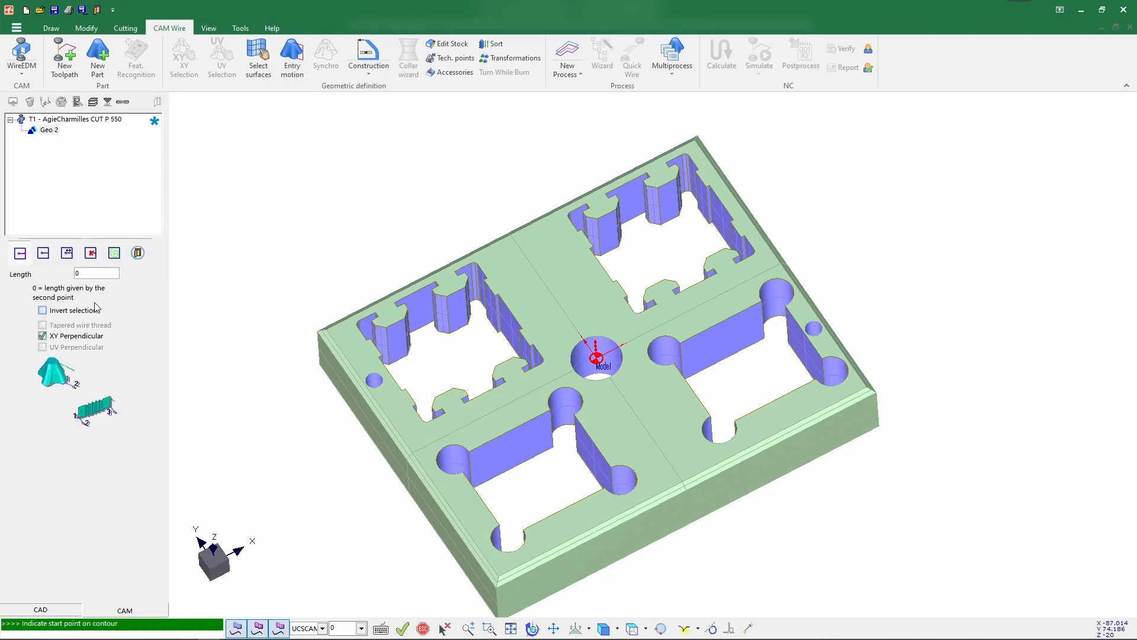
{"action": "left_click", "coordinate": [43, 253]}
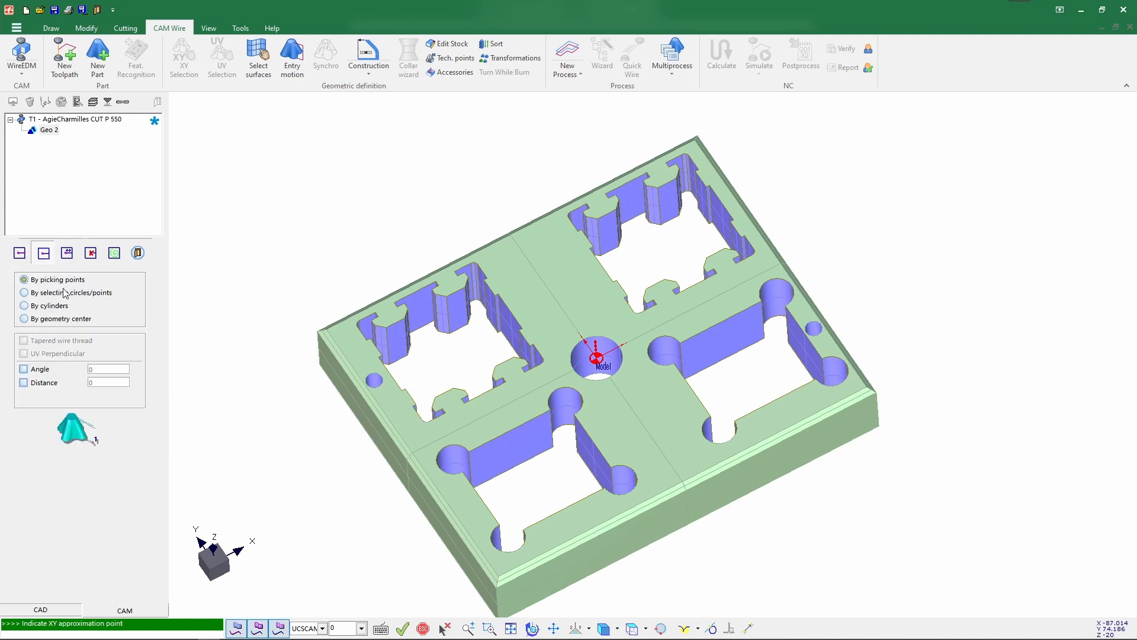
{"action": "left_click", "coordinate": [62, 320]}
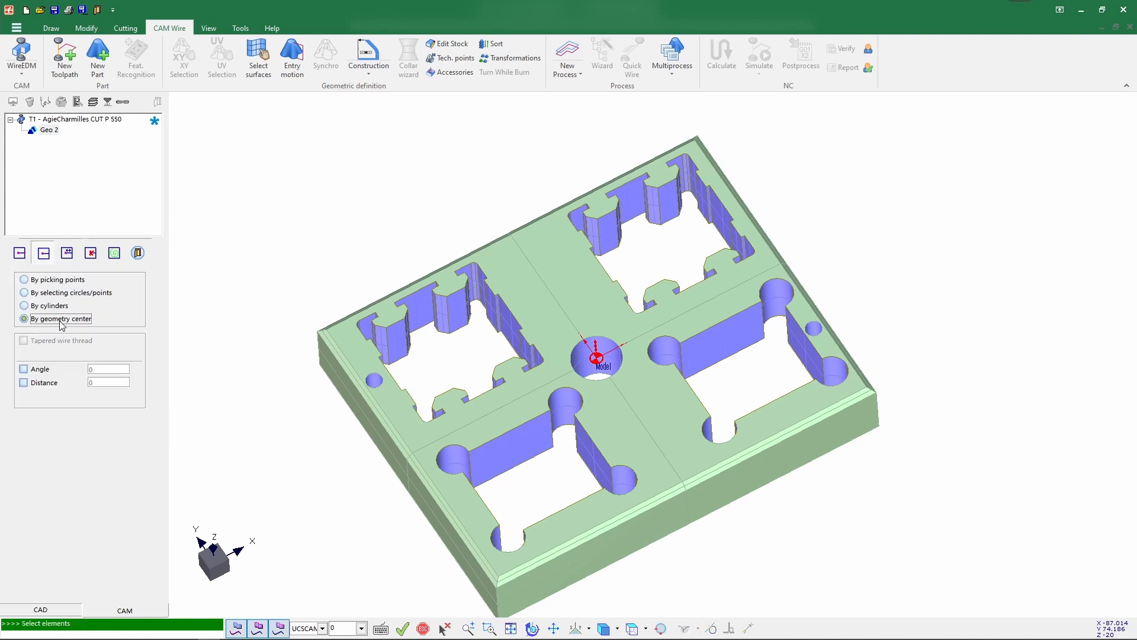
{"action": "left_click", "coordinate": [42, 372]}
{"action": "left_click", "coordinate": [631, 628]}
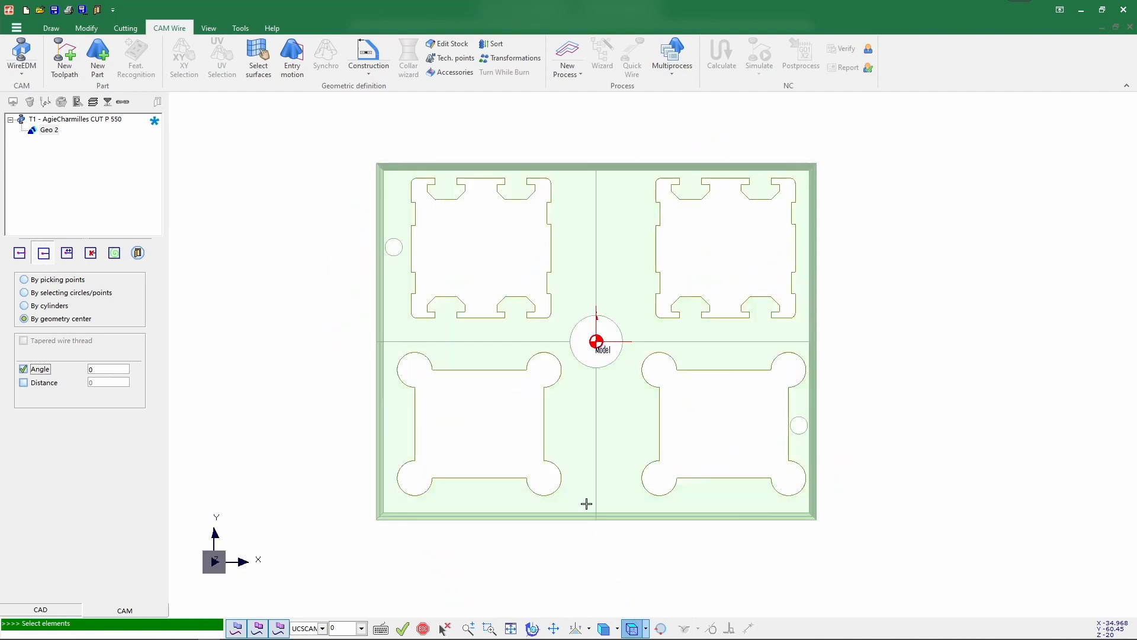
{"action": "left_click_drag", "start_coordinate": [350, 110], "coordinate": [853, 570]}
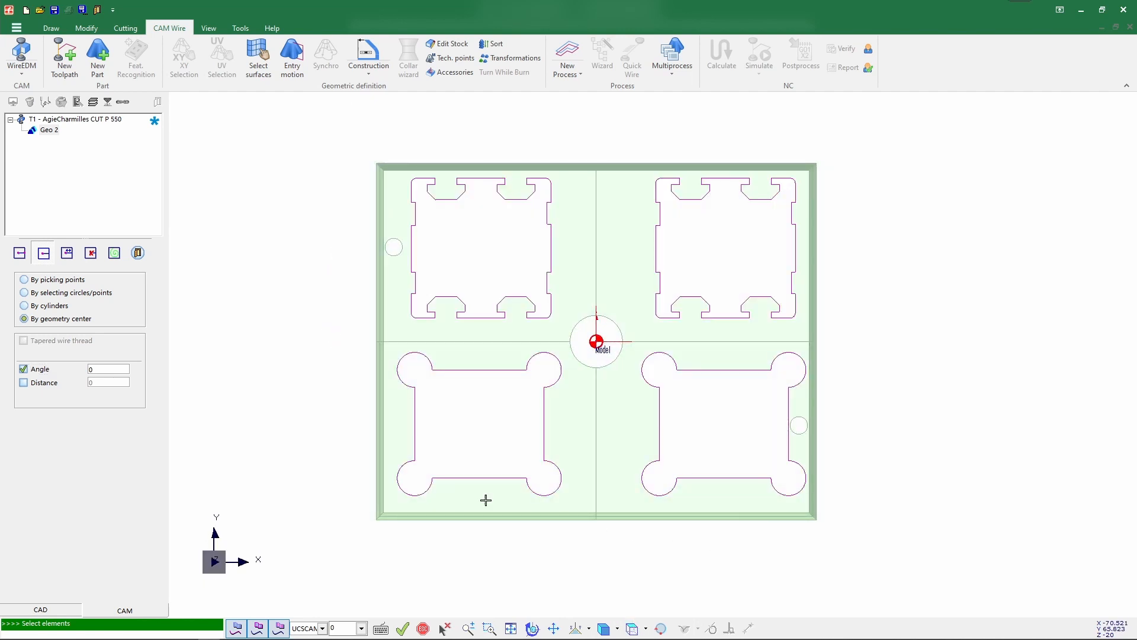
{"action": "right_click", "coordinate": [222, 345]}
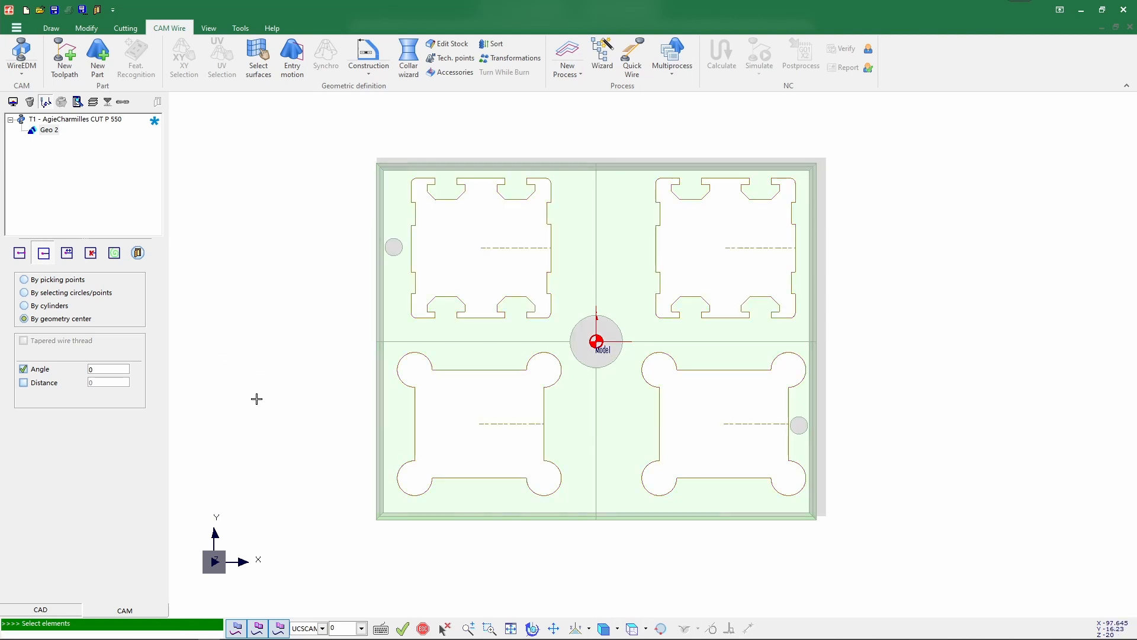
{"action": "left_click", "coordinate": [137, 253]}
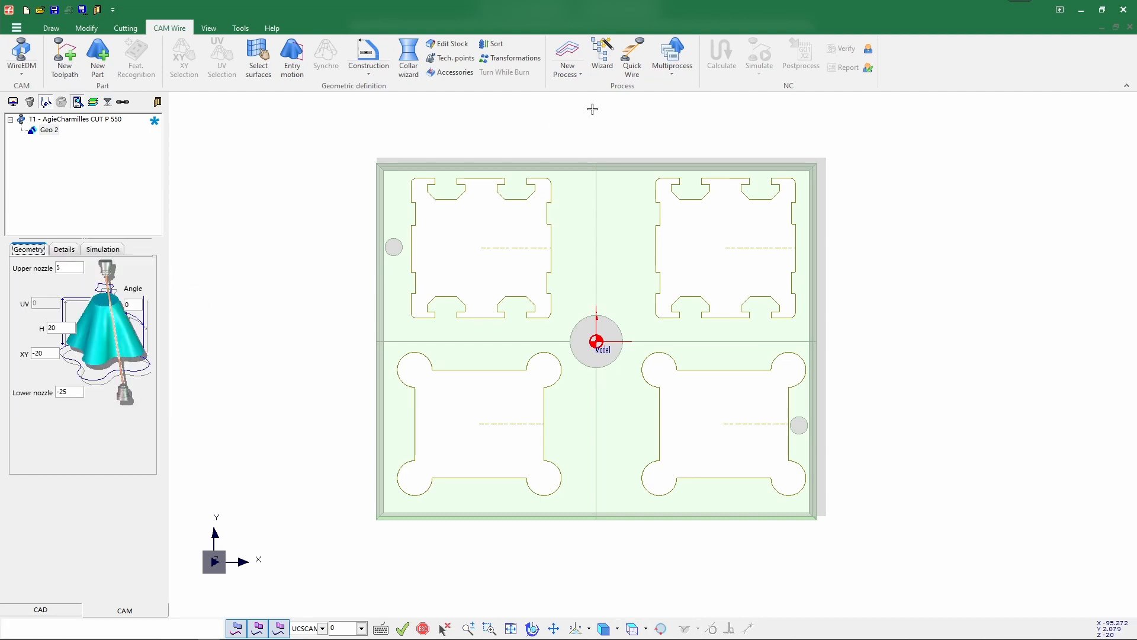
- Choose the cutting technology in the process wizard: 3 passes with the AC Brass 900 0.25 mm sequence at Ra 0.60
{"action": "left_click", "coordinate": [602, 56]}
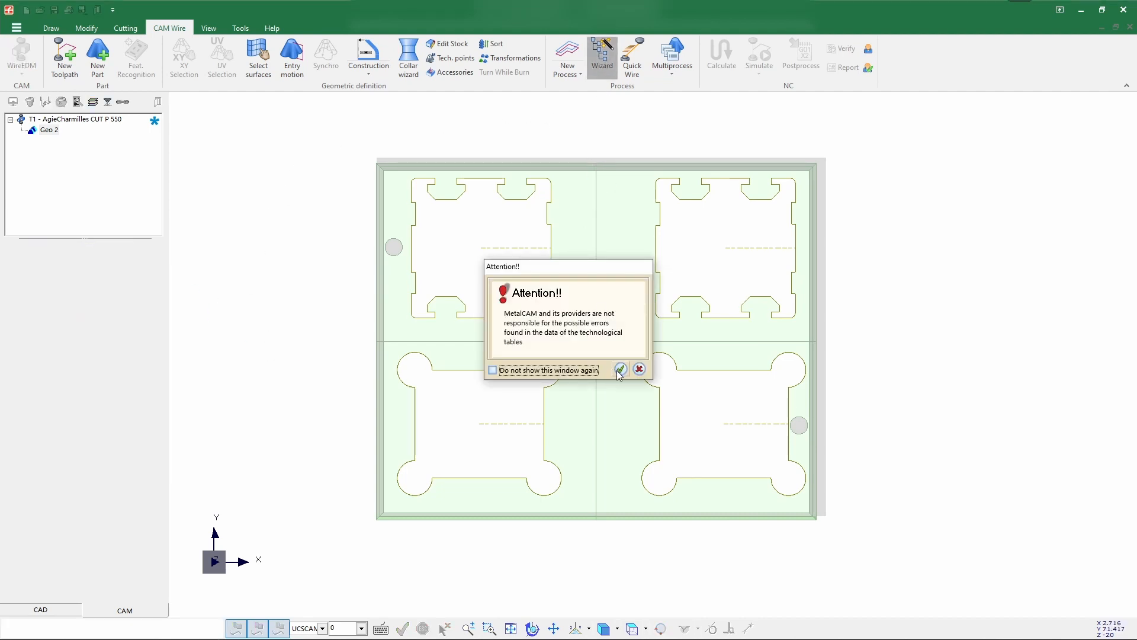
{"action": "left_click", "coordinate": [621, 369]}
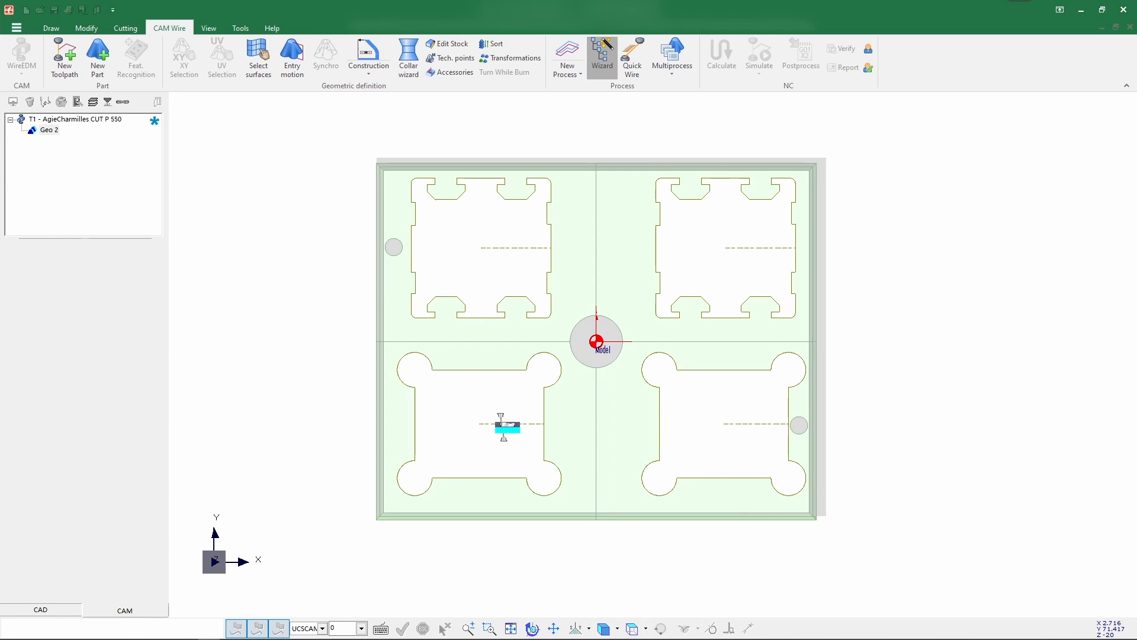
{"action": "left_click", "coordinate": [537, 249]}
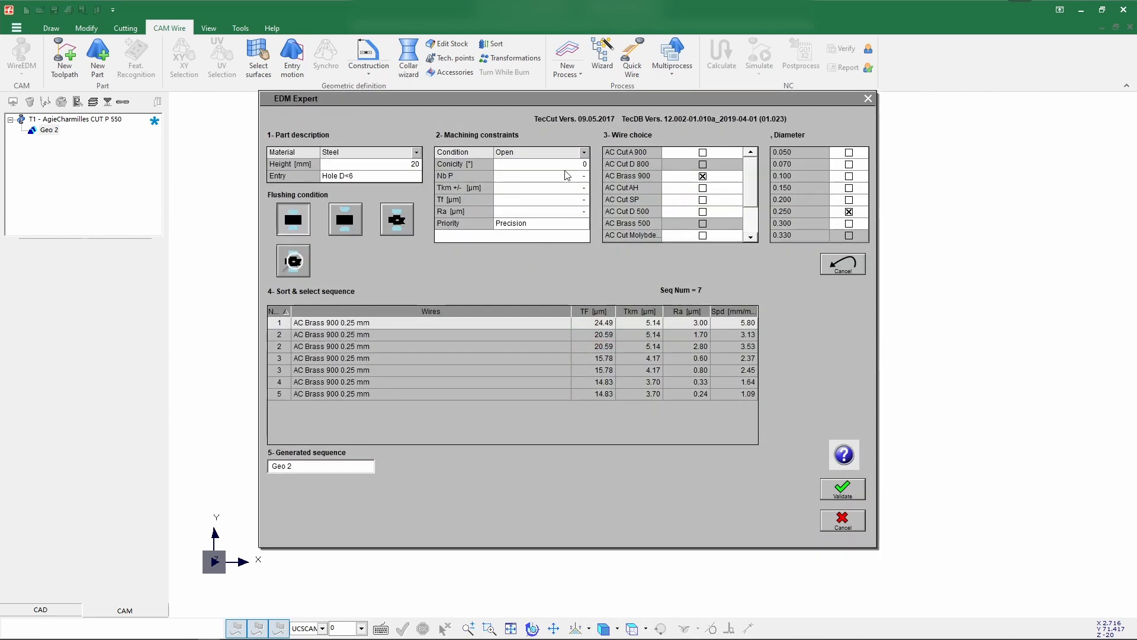
{"action": "left_click", "coordinate": [572, 177]}
{"action": "type", "text": "3"}
{"action": "key", "text": "Return"}
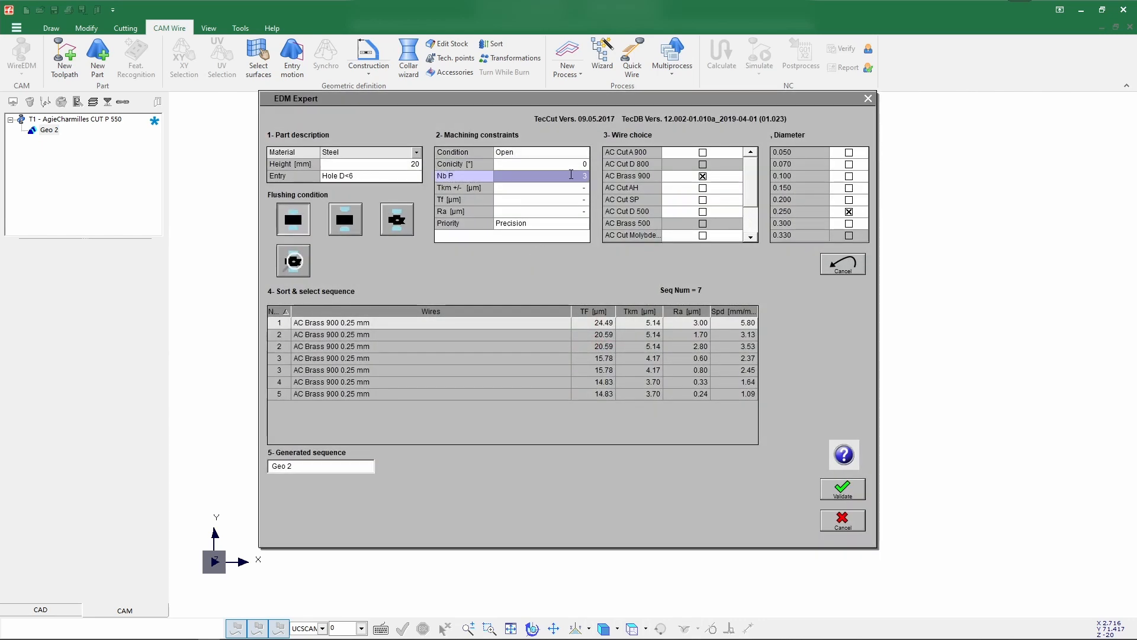
{"action": "left_click", "coordinate": [463, 320]}
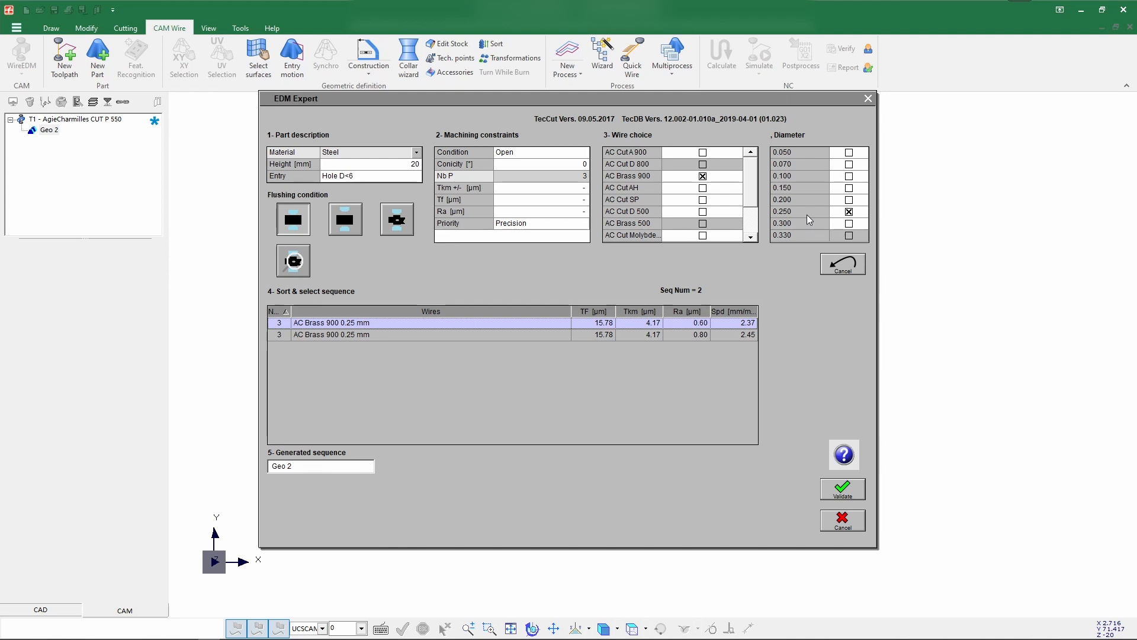
{"action": "left_click", "coordinate": [834, 493]}
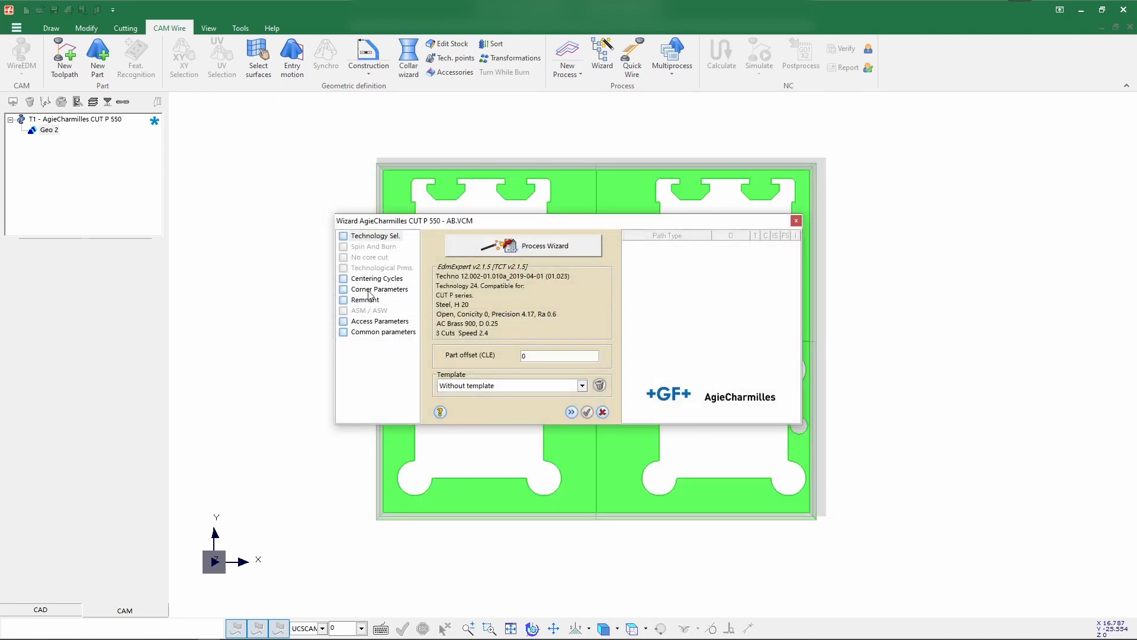
- Set up an electrical centering cycle inside a round hole, using the Part coordinate system
{"action": "left_click", "coordinate": [572, 413]}
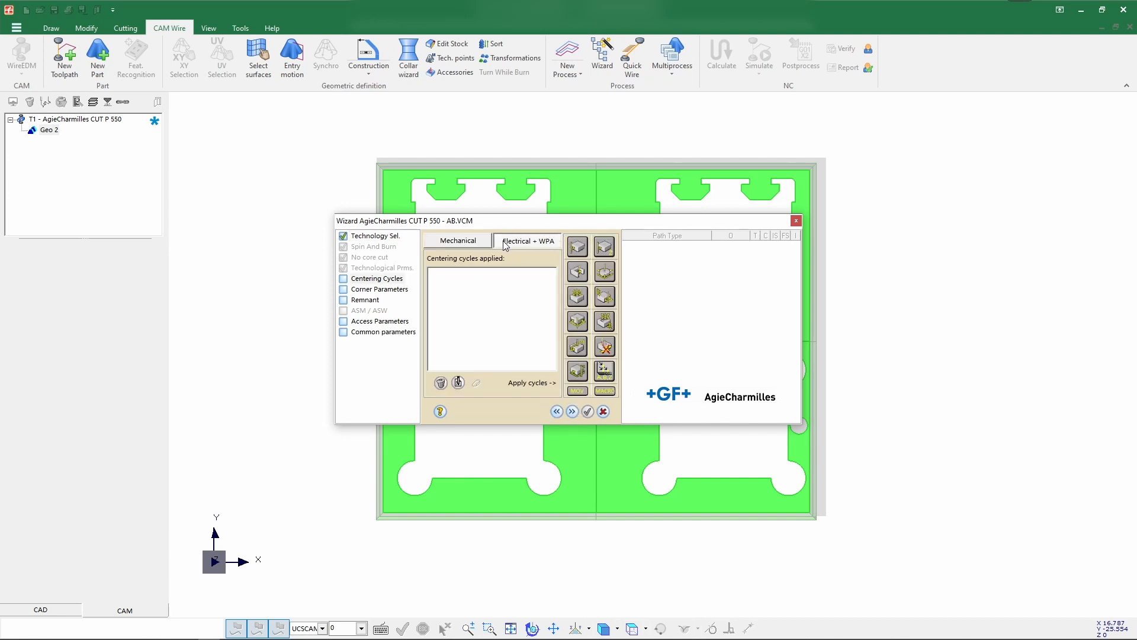
{"action": "left_click", "coordinate": [577, 301]}
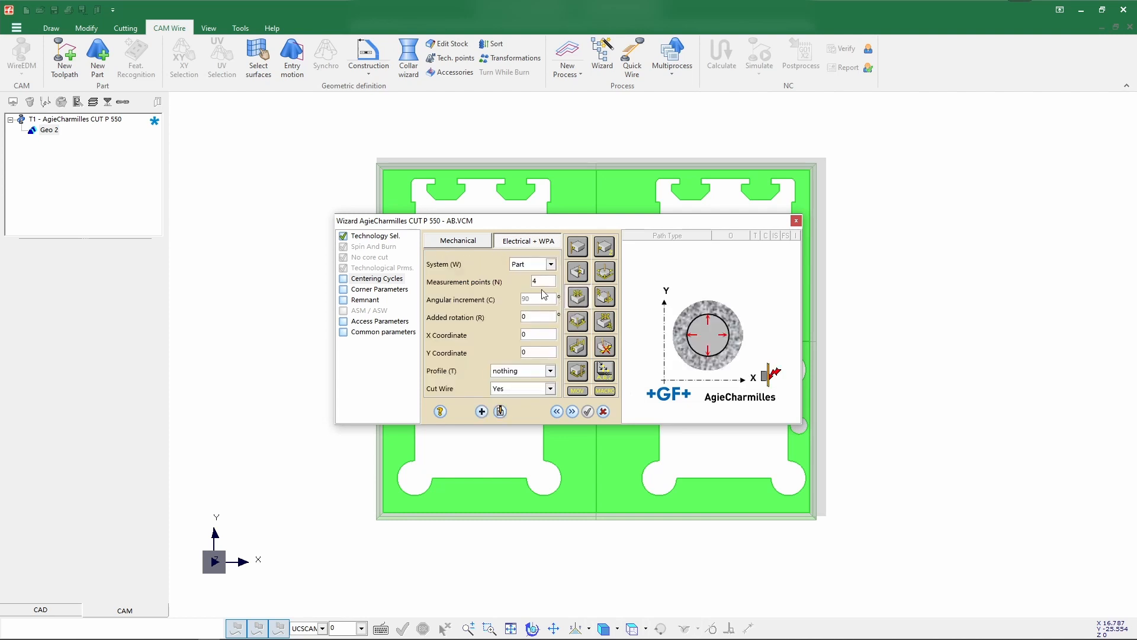
{"action": "left_click", "coordinate": [551, 264]}
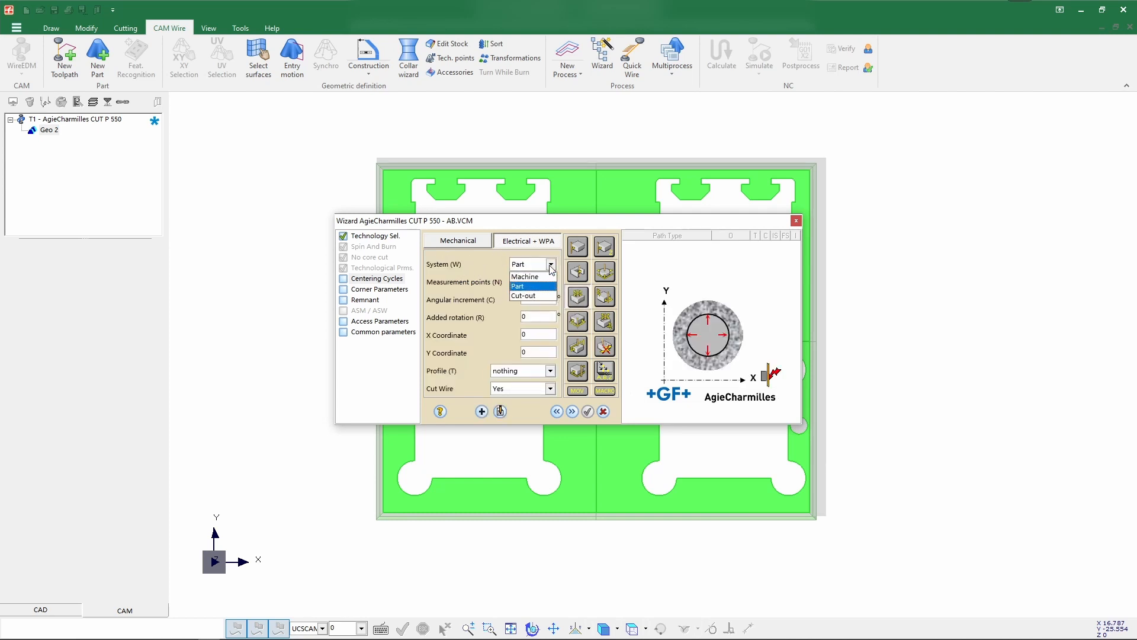
{"action": "left_click", "coordinate": [550, 264]}
{"action": "left_click", "coordinate": [550, 264]}
{"action": "left_click", "coordinate": [537, 286]}
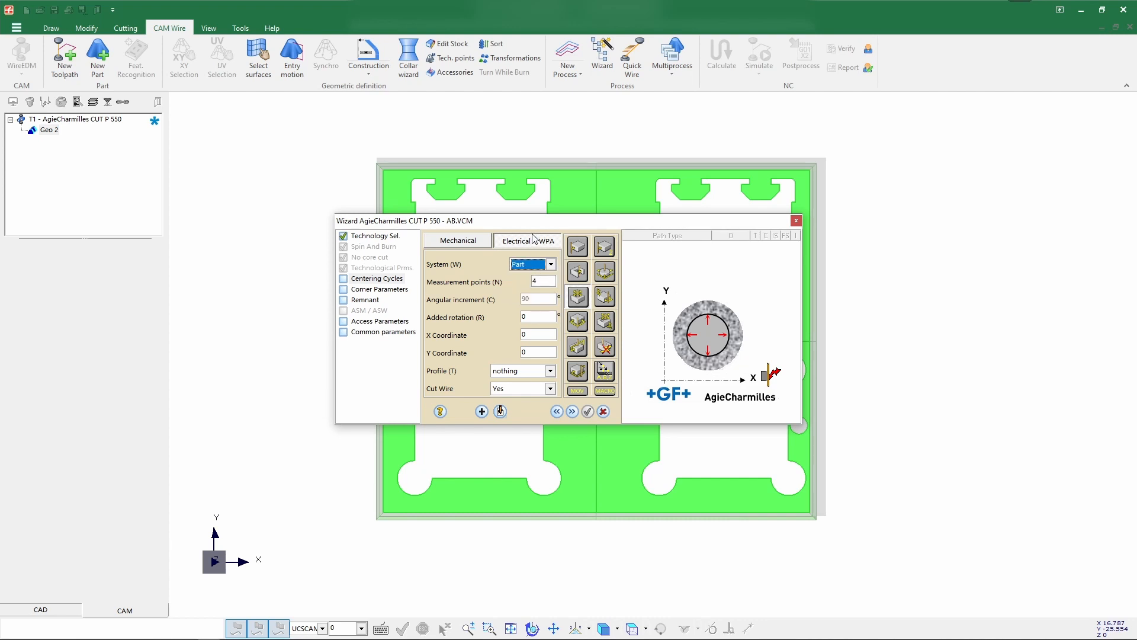
{"action": "left_click_drag", "start_coordinate": [537, 225], "coordinate": [504, 229]}
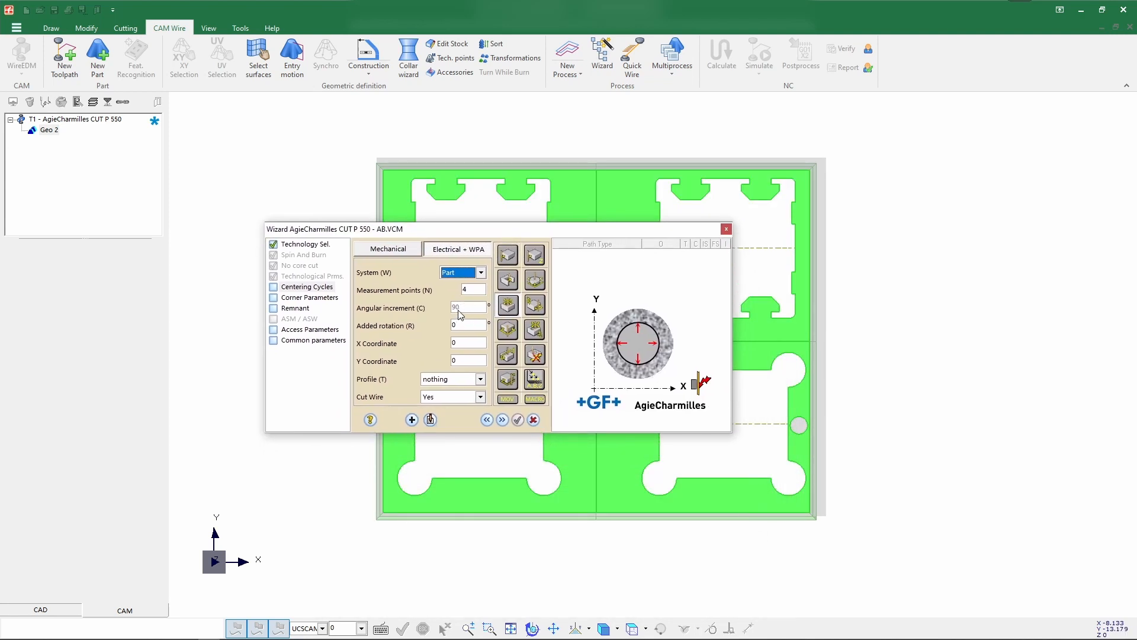
- Keep the centering coordinates at X 0 and Y 0, set Cut Wire to Yes, and add the cycle to the applied list
{"action": "left_click", "coordinate": [467, 347]}
{"action": "left_click", "coordinate": [468, 360]}
{"action": "left_click", "coordinate": [481, 397]}
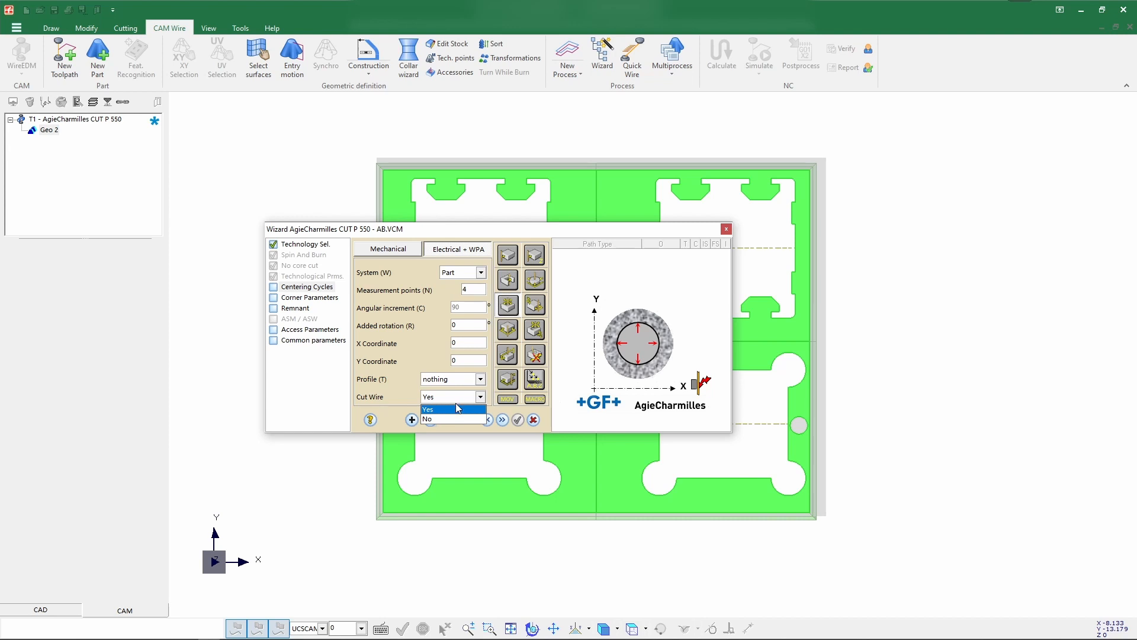
{"action": "left_click", "coordinate": [460, 410]}
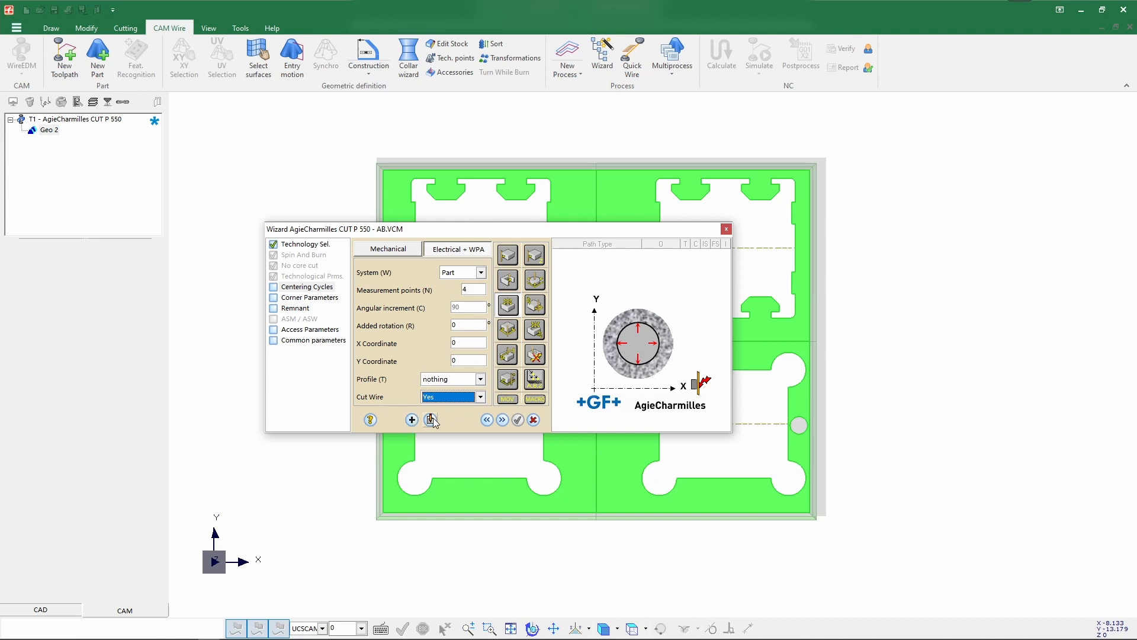
{"action": "left_click", "coordinate": [431, 419]}
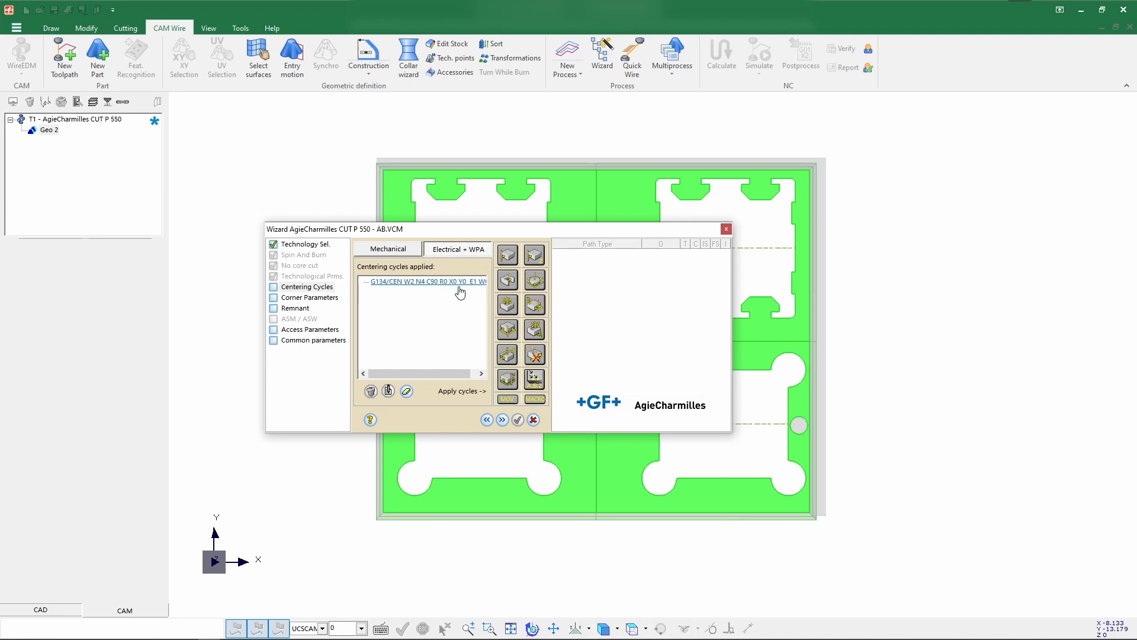
- Finish the process wizard with the default corner and common parameters, keeping machine compensation, and generate the cutting processes
{"action": "left_click", "coordinate": [502, 420]}
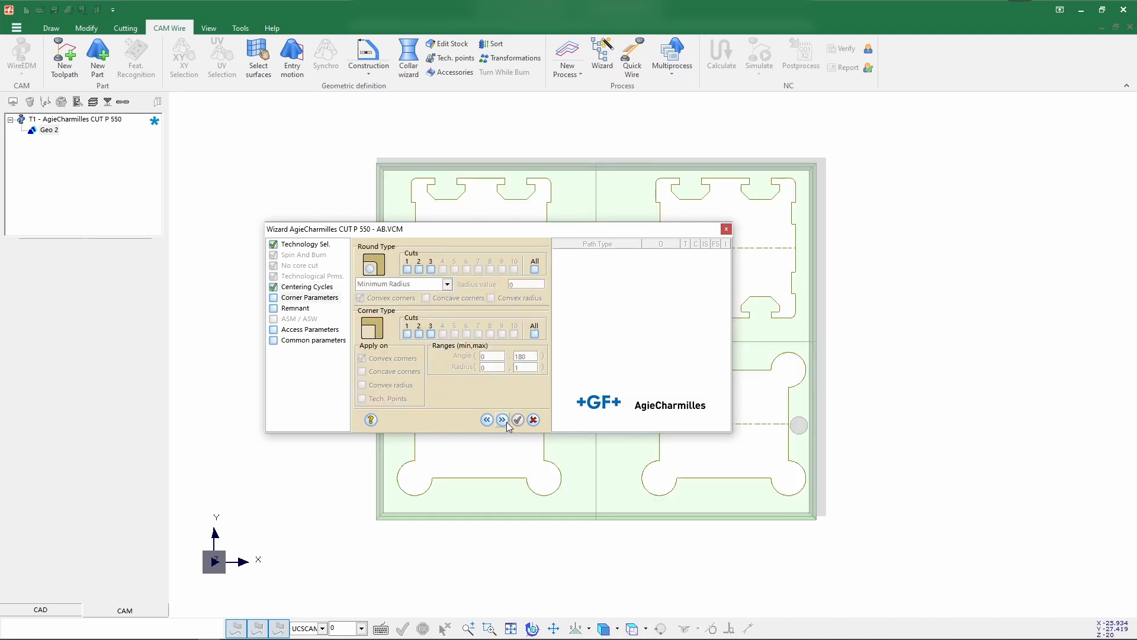
{"action": "left_click", "coordinate": [328, 341]}
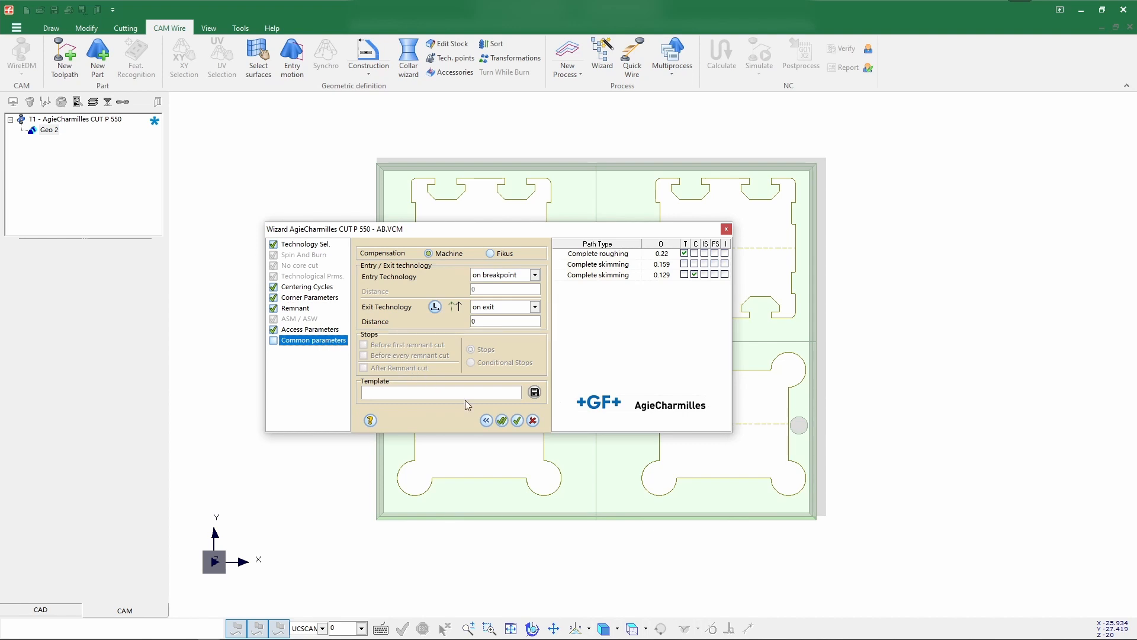
{"action": "left_click", "coordinate": [502, 420]}
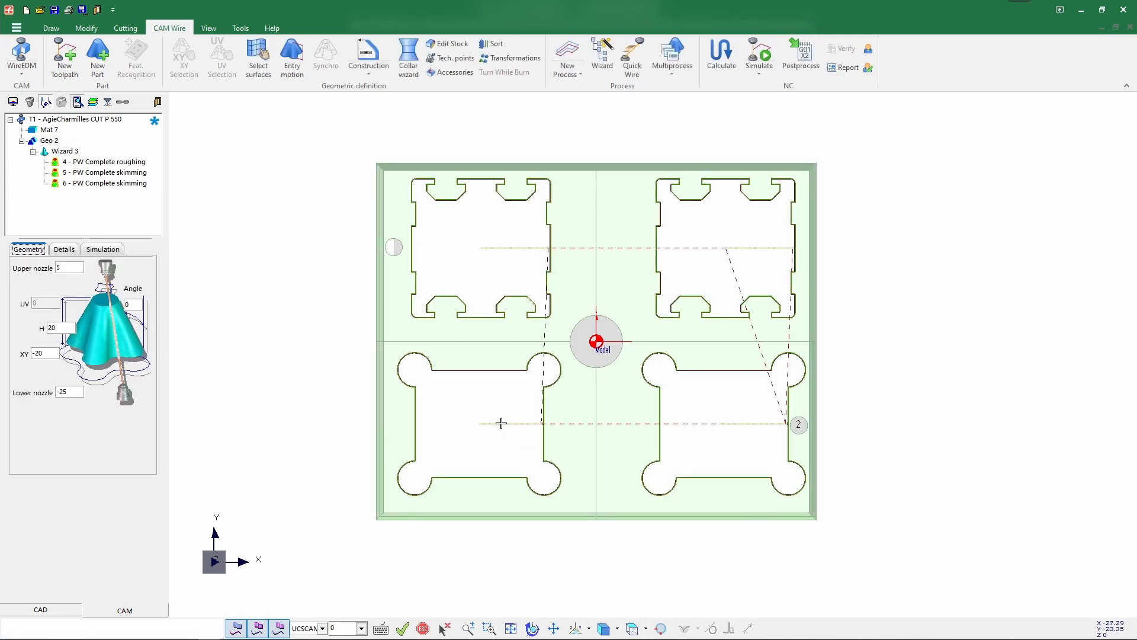
- Redefine the stock from the plate's outer bottom contour by selection, with height 20 and base level Z -20
{"action": "left_click", "coordinate": [49, 130]}
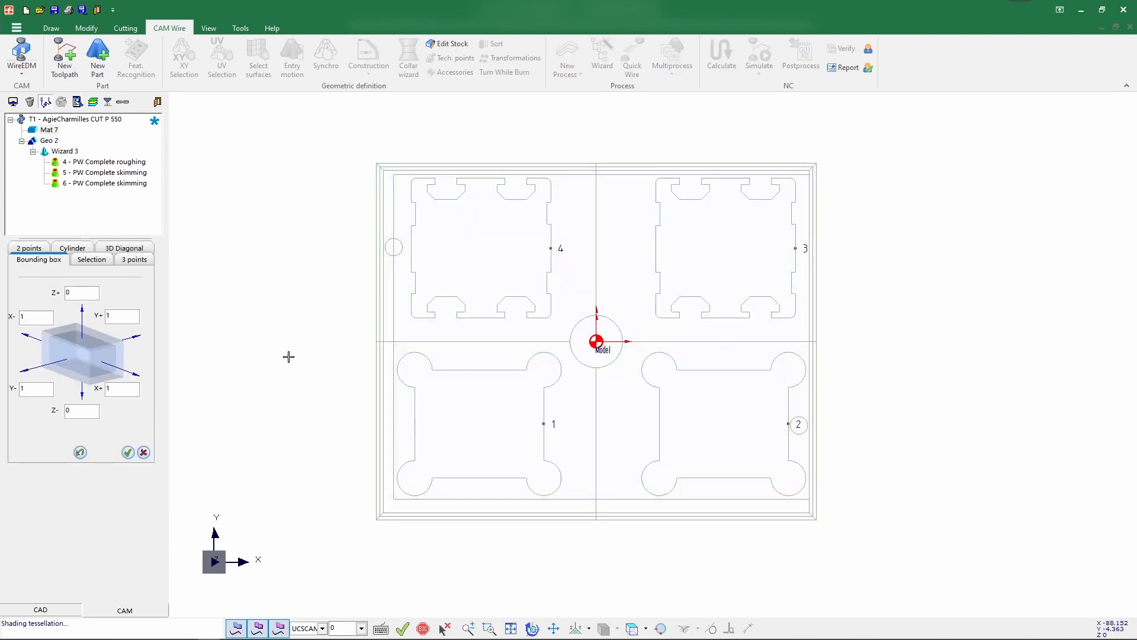
{"action": "mouse_move", "coordinate": [325, 374]}
{"action": "middle_mouse_down"}
{"action": "mouse_move", "coordinate": [324, 255]}
{"action": "mouse_move", "coordinate": [290, 355]}
{"action": "mouse_move", "coordinate": [303, 422]}
{"action": "middle_mouse_up"}
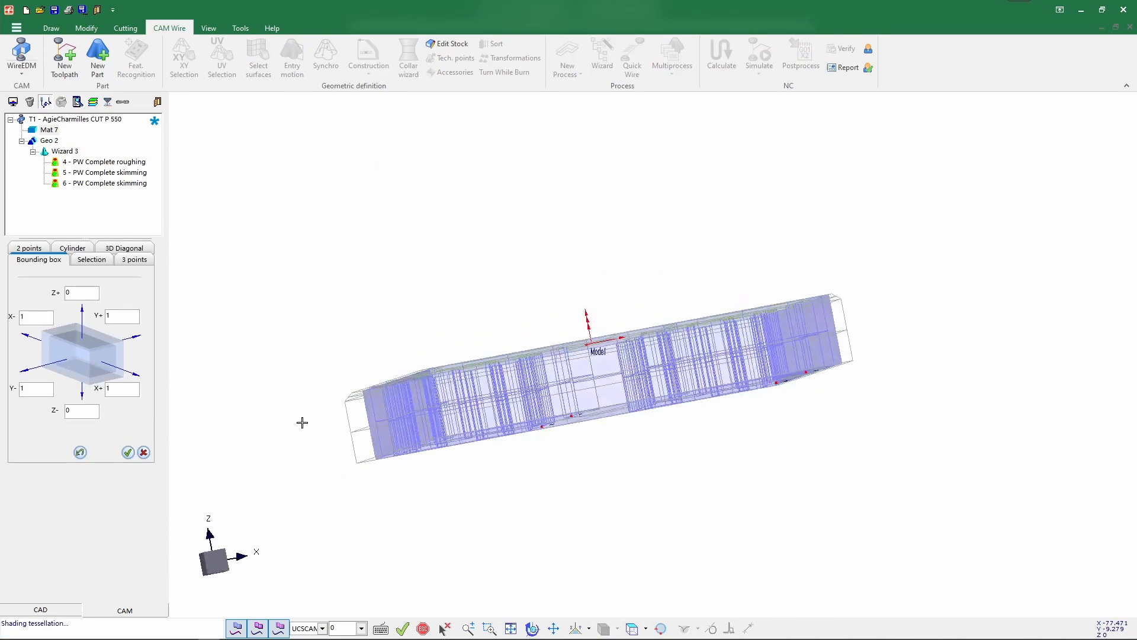
{"action": "left_click", "coordinate": [88, 261]}
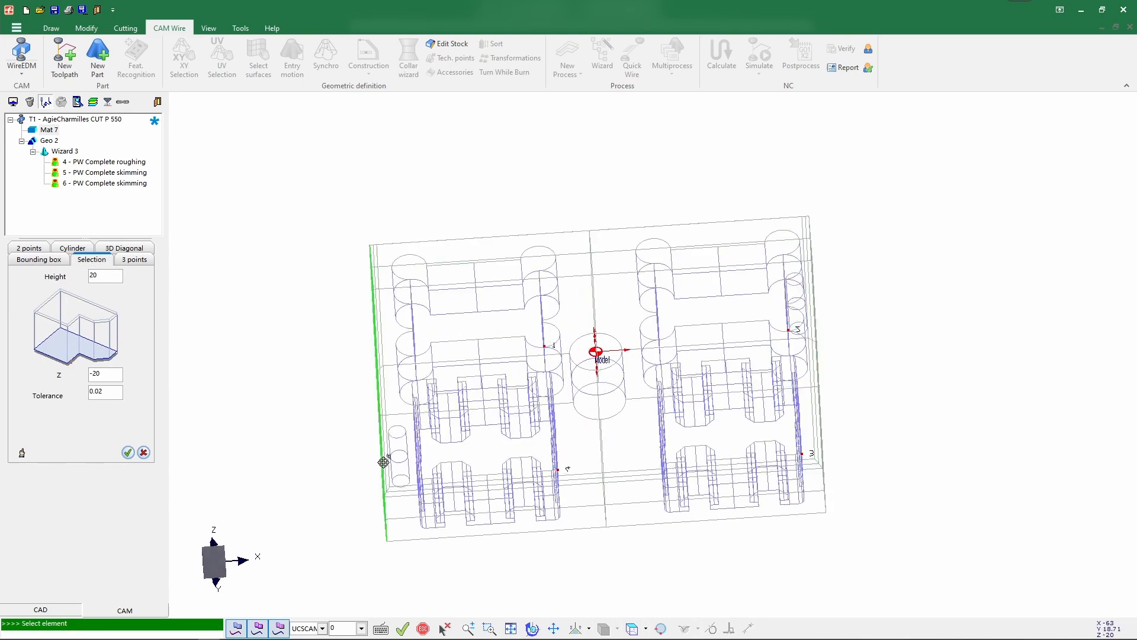
{"action": "left_click", "coordinate": [384, 461]}
{"action": "left_click", "coordinate": [383, 462]}
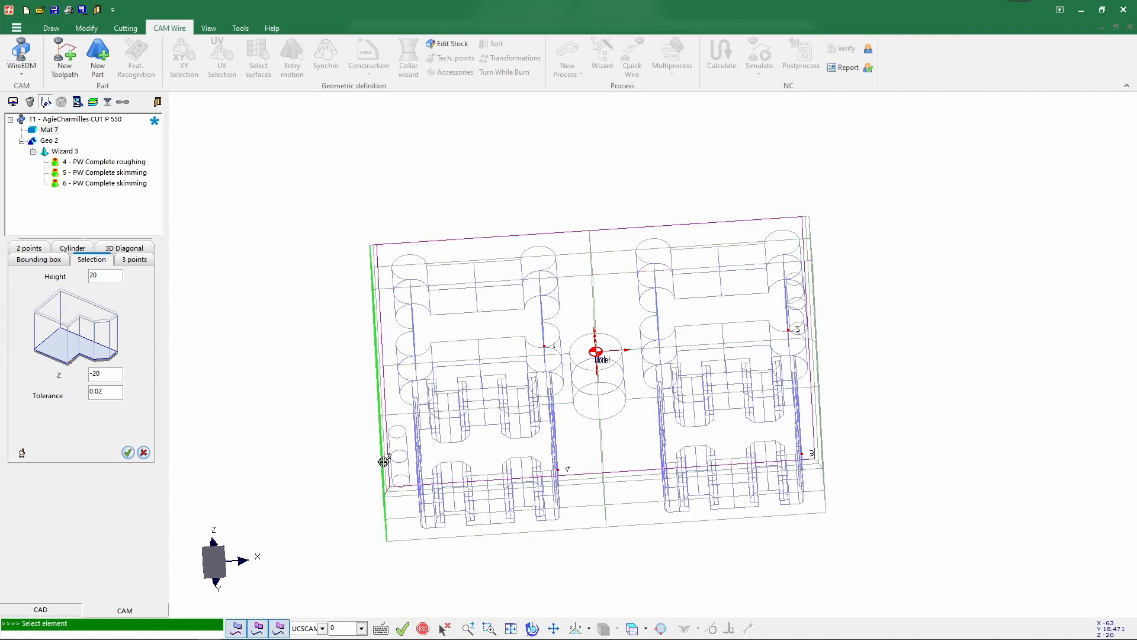
{"action": "mouse_move", "coordinate": [394, 465]}
{"action": "middle_mouse_down"}
{"action": "mouse_move", "coordinate": [404, 484]}
{"action": "mouse_move", "coordinate": [396, 478]}
{"action": "middle_mouse_up"}
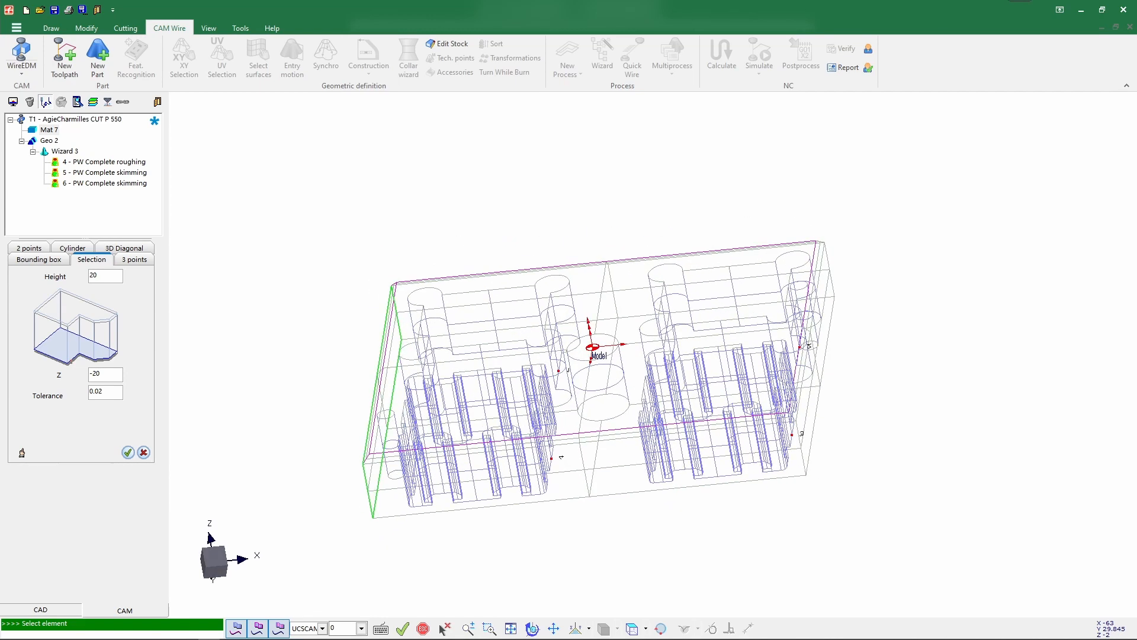
{"action": "left_click", "coordinate": [376, 473]}
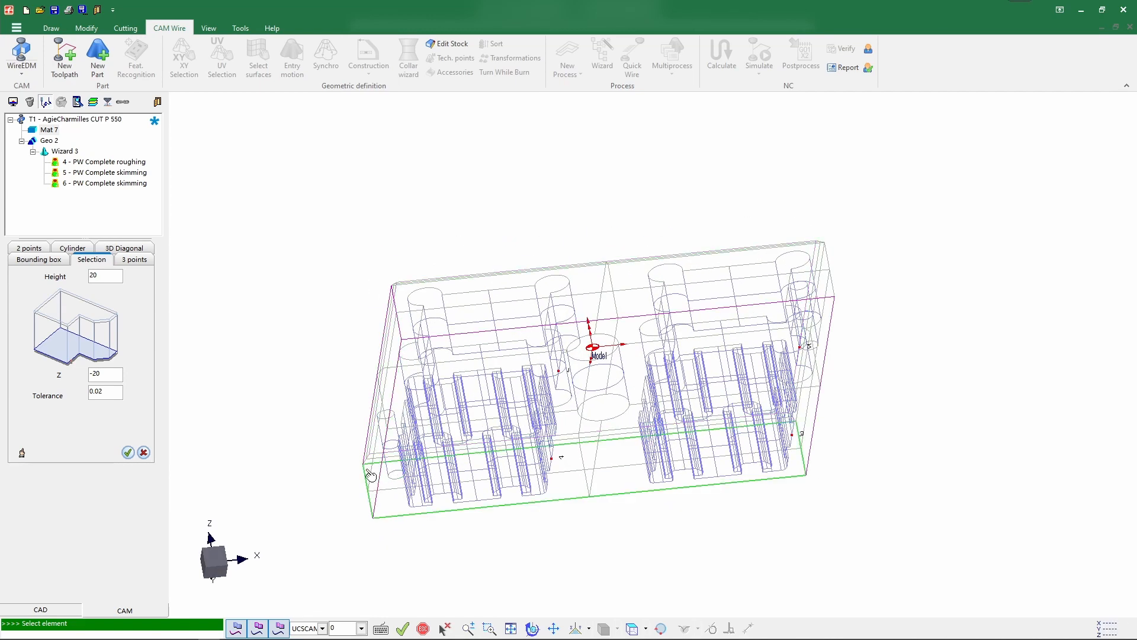
{"action": "right_click", "coordinate": [340, 331]}
{"action": "left_click", "coordinate": [346, 337]}
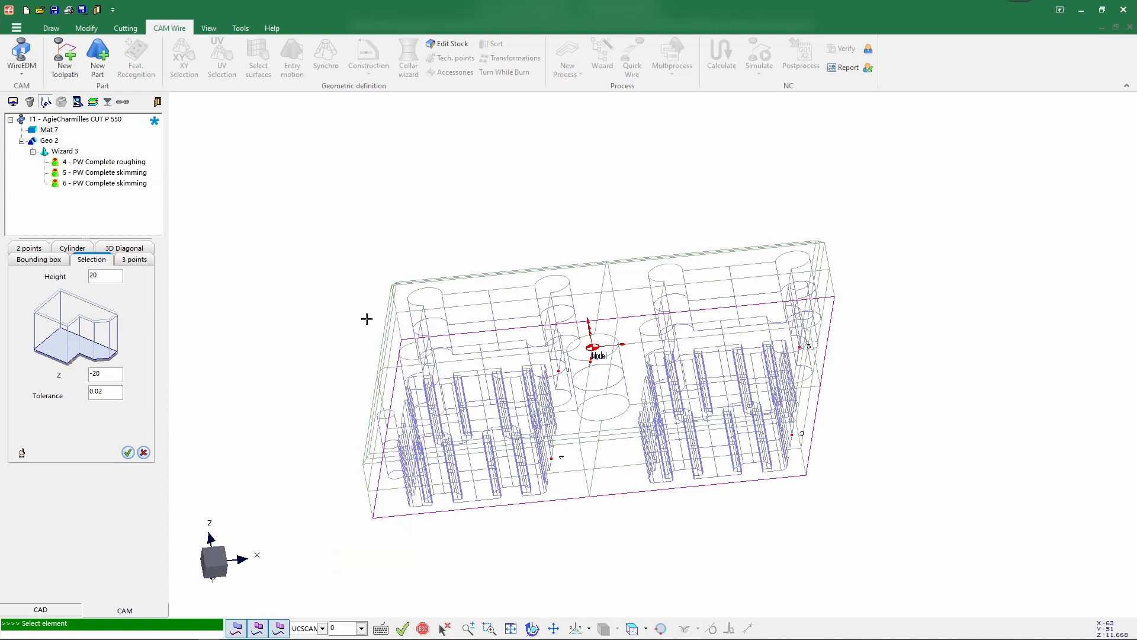
{"action": "middle_click_drag", "start_coordinate": [327, 287], "coordinate": [285, 303]}
{"action": "left_click", "coordinate": [128, 452]}
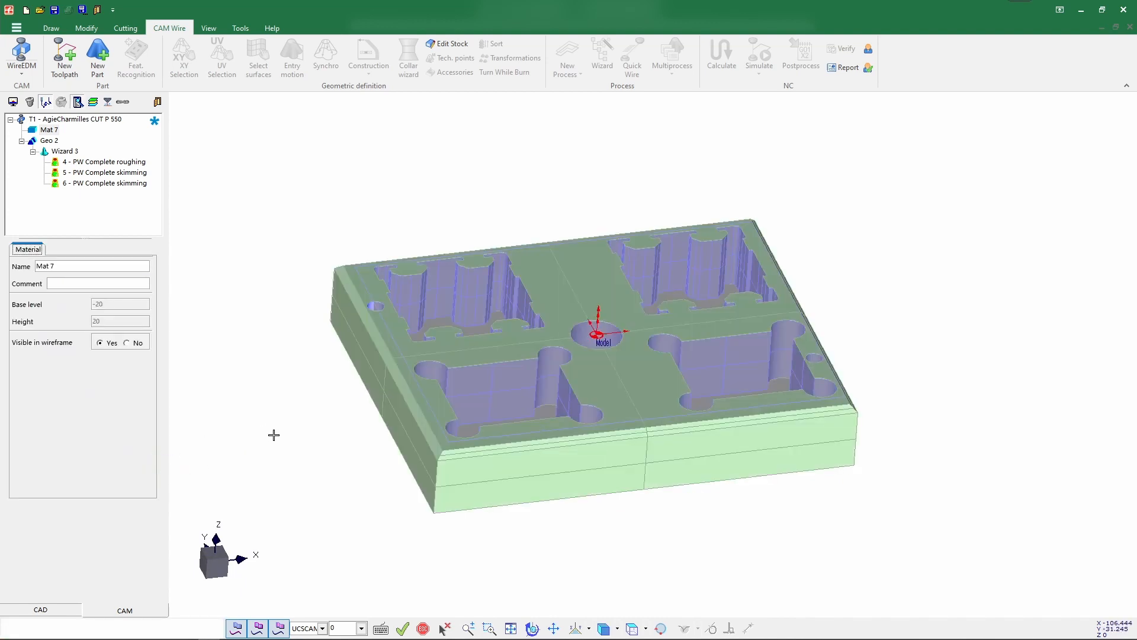
{"action": "mouse_move", "coordinate": [277, 439]}
{"action": "middle_mouse_down"}
{"action": "mouse_move", "coordinate": [281, 416]}
{"action": "mouse_move", "coordinate": [275, 437]}
{"action": "middle_mouse_up"}
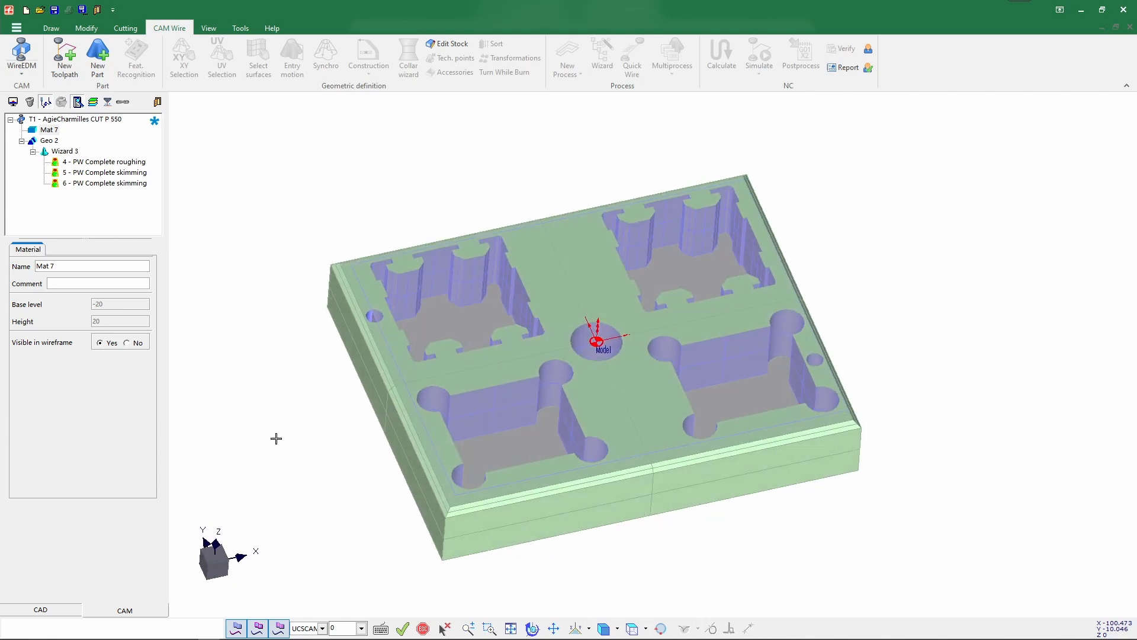
- Start the stock simulation for the whole T1 toolpath and show it in the Iso1 view
{"action": "right_click", "coordinate": [89, 119]}
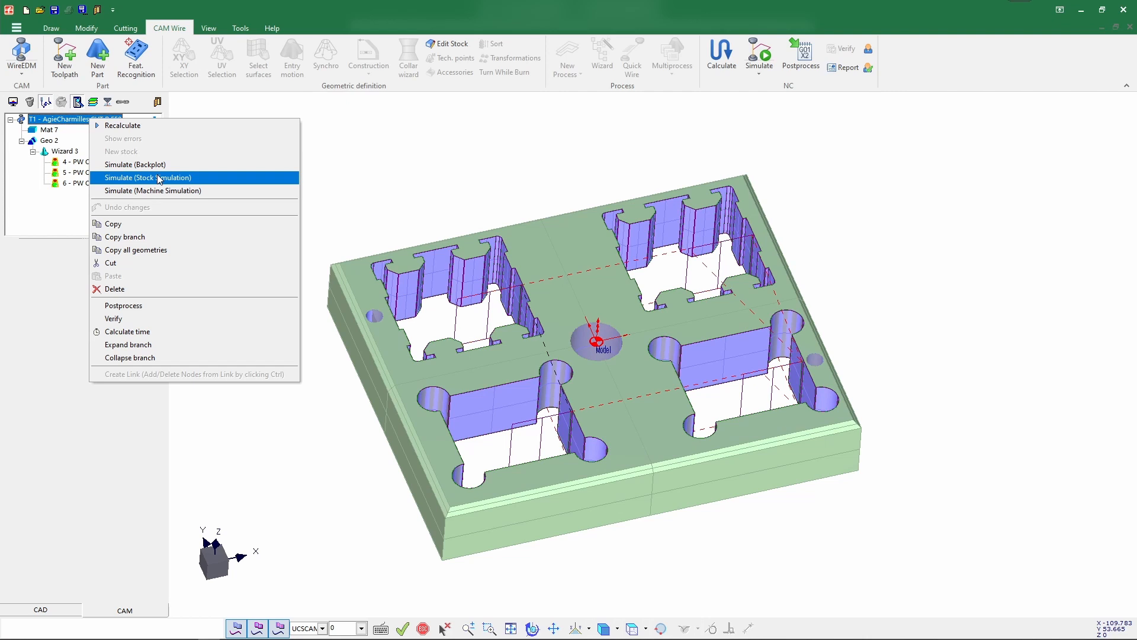
{"action": "left_click", "coordinate": [159, 179]}
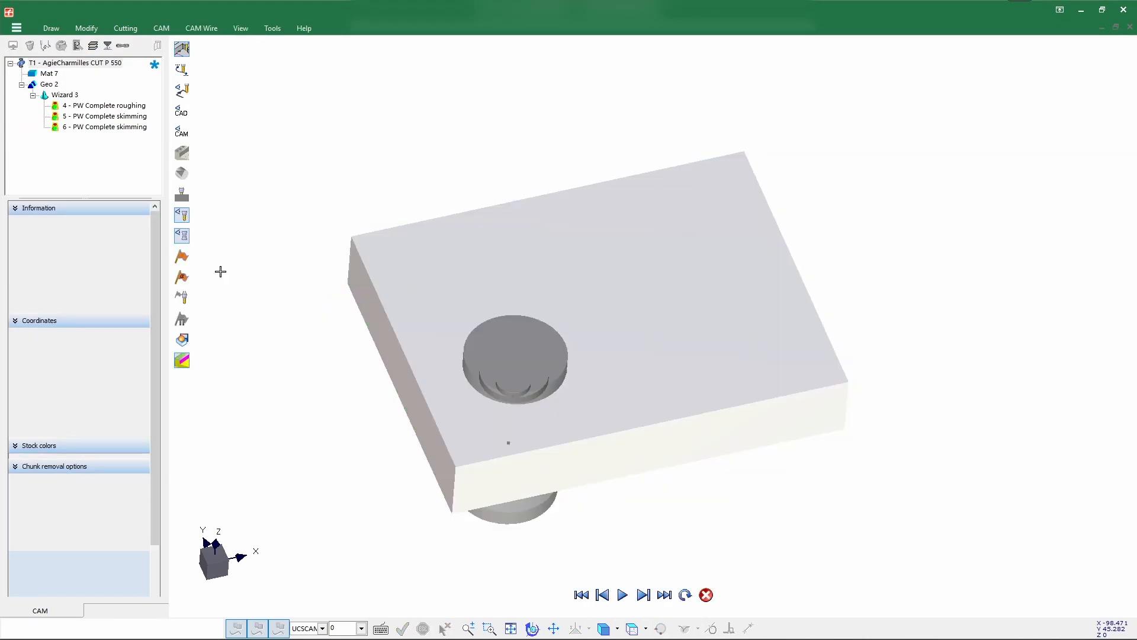
{"action": "mouse_move", "coordinate": [302, 391]}
{"action": "middle_mouse_down"}
{"action": "mouse_move", "coordinate": [304, 363]}
{"action": "mouse_move", "coordinate": [330, 398]}
{"action": "mouse_move", "coordinate": [318, 386]}
{"action": "middle_mouse_up"}
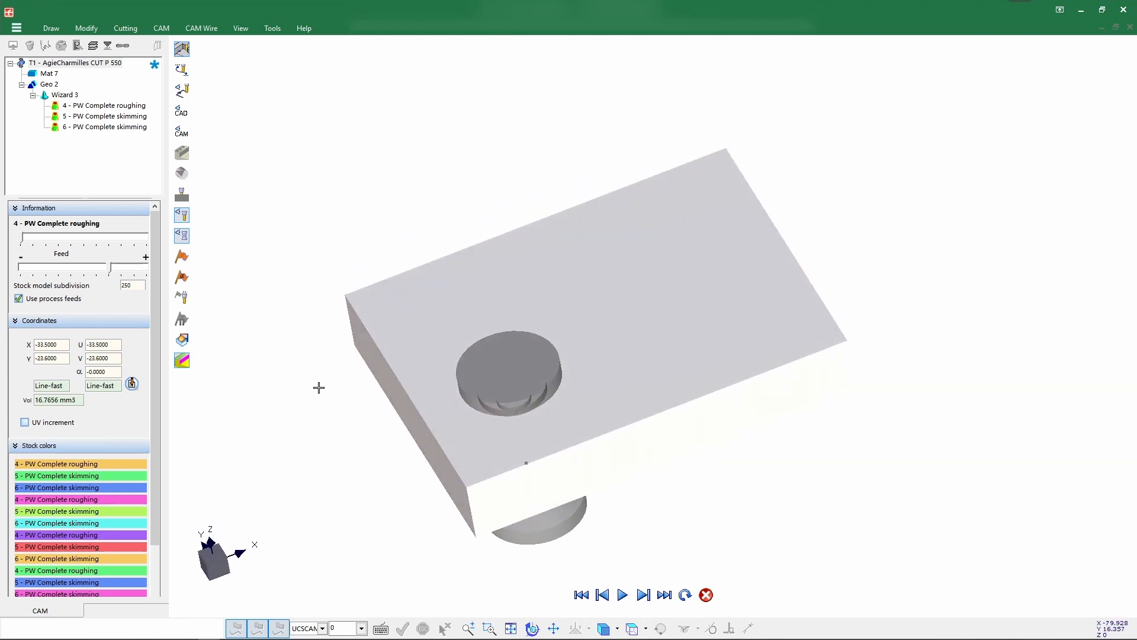
{"action": "left_click", "coordinate": [647, 628]}
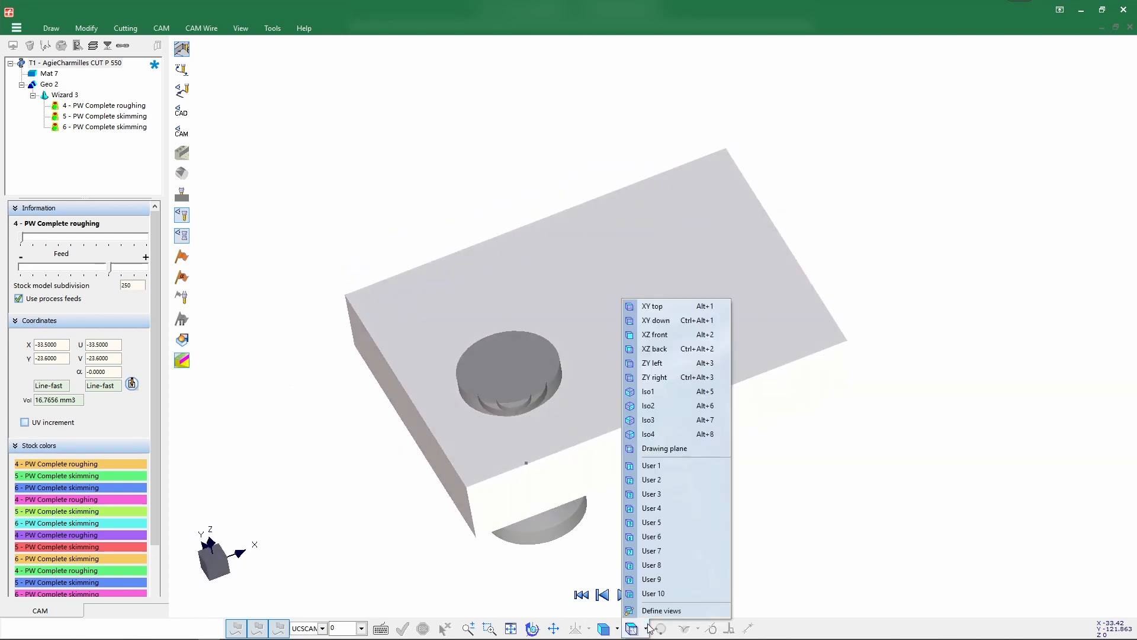
{"action": "left_click", "coordinate": [660, 398]}
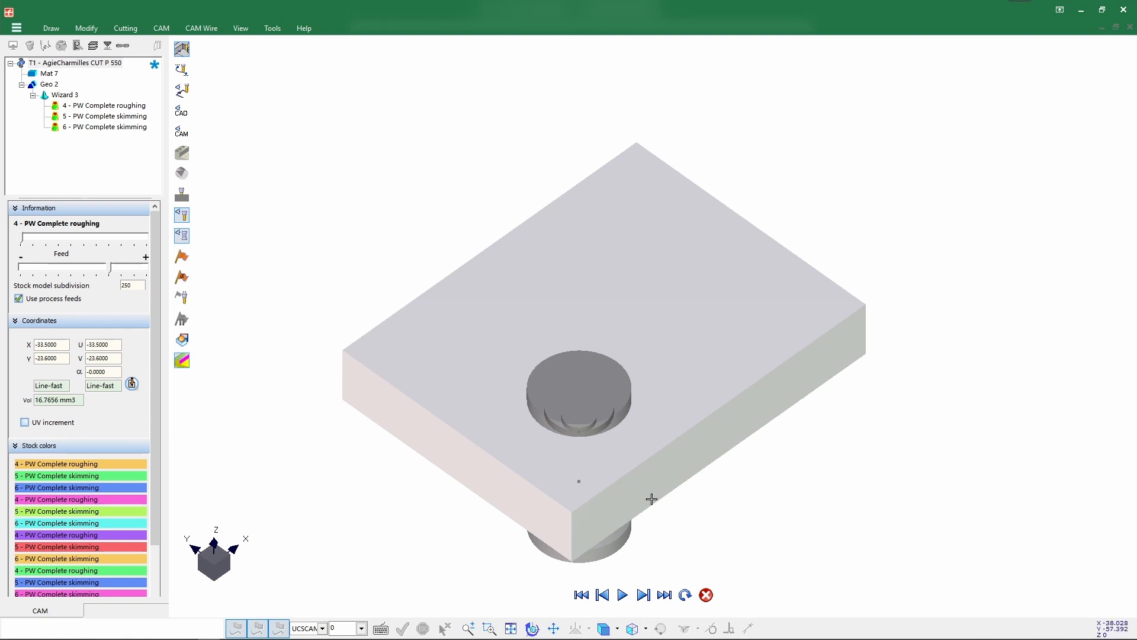
- Run the stock simulation, discarding Chunk 2 at each of the four pockets and keeping Chunk 1, and close the simulation
{"action": "left_click", "coordinate": [623, 595]}
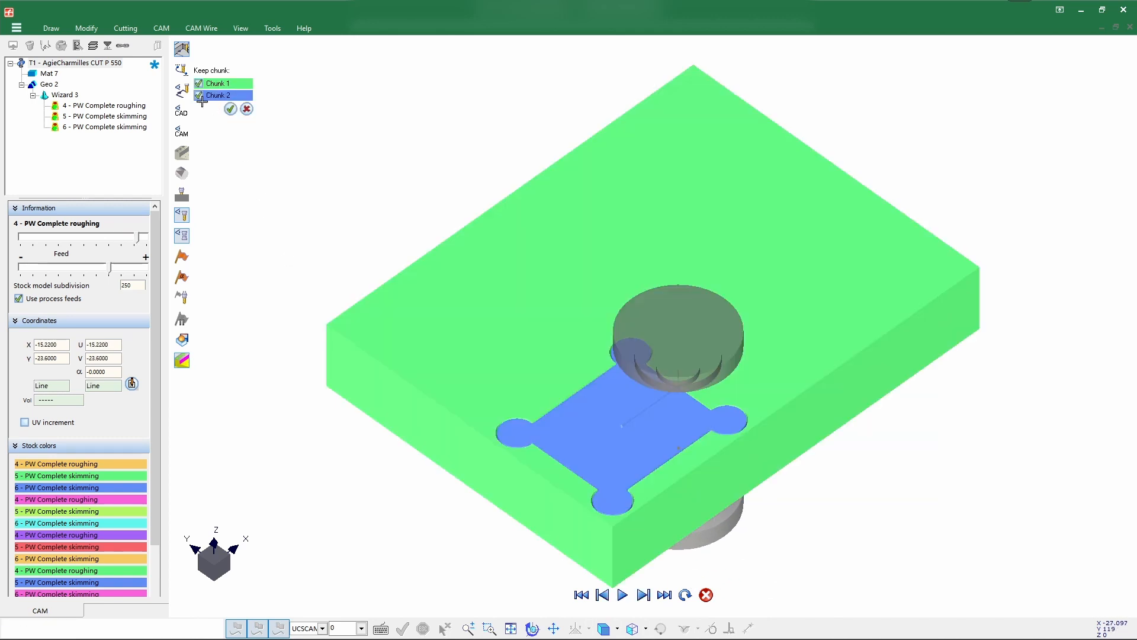
{"action": "left_click", "coordinate": [231, 108]}
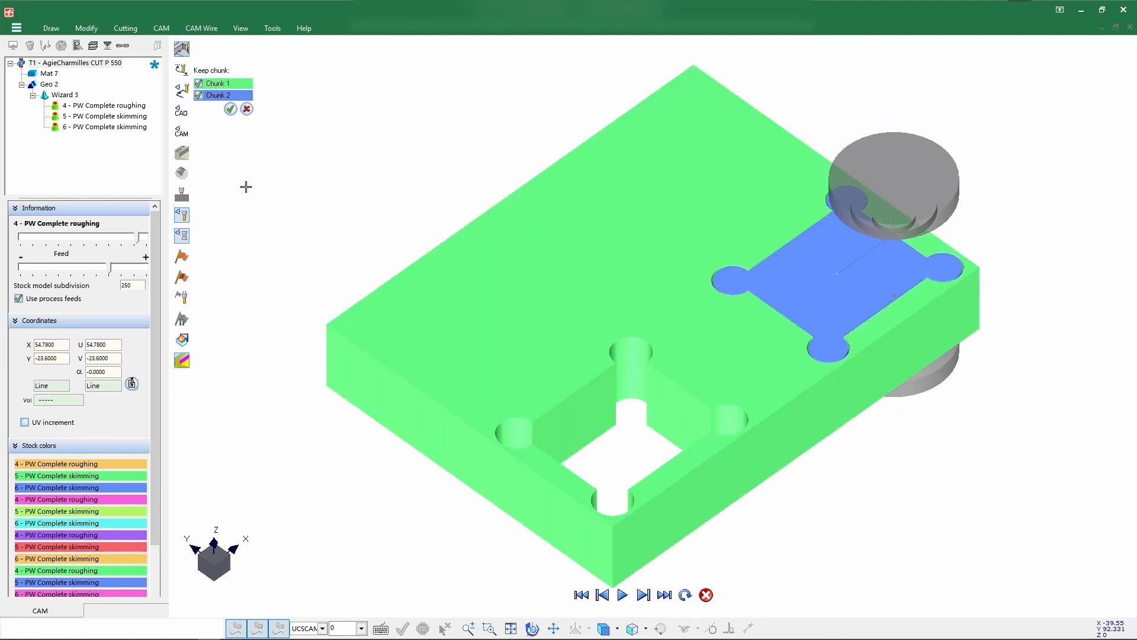
{"action": "left_click", "coordinate": [230, 108]}
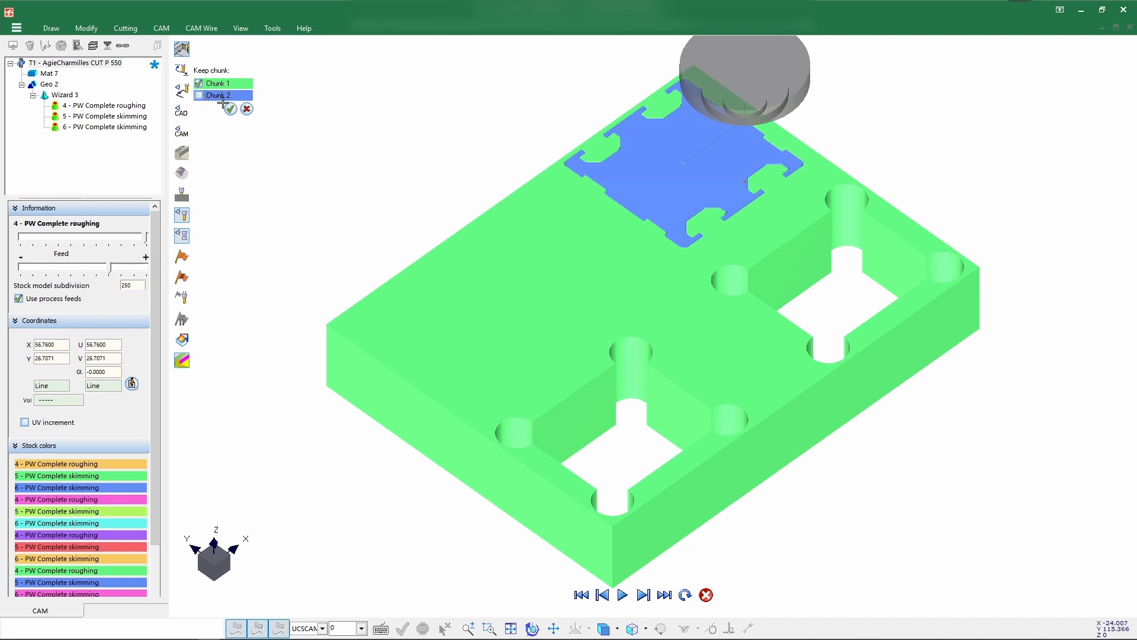
{"action": "left_click", "coordinate": [231, 109]}
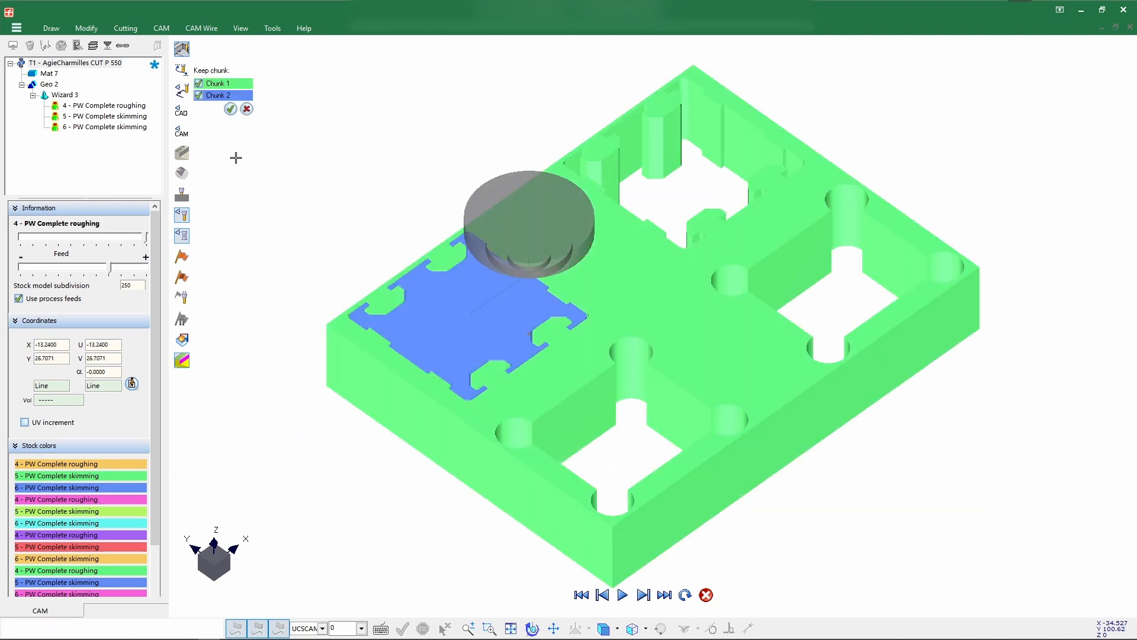
{"action": "left_click", "coordinate": [230, 110]}
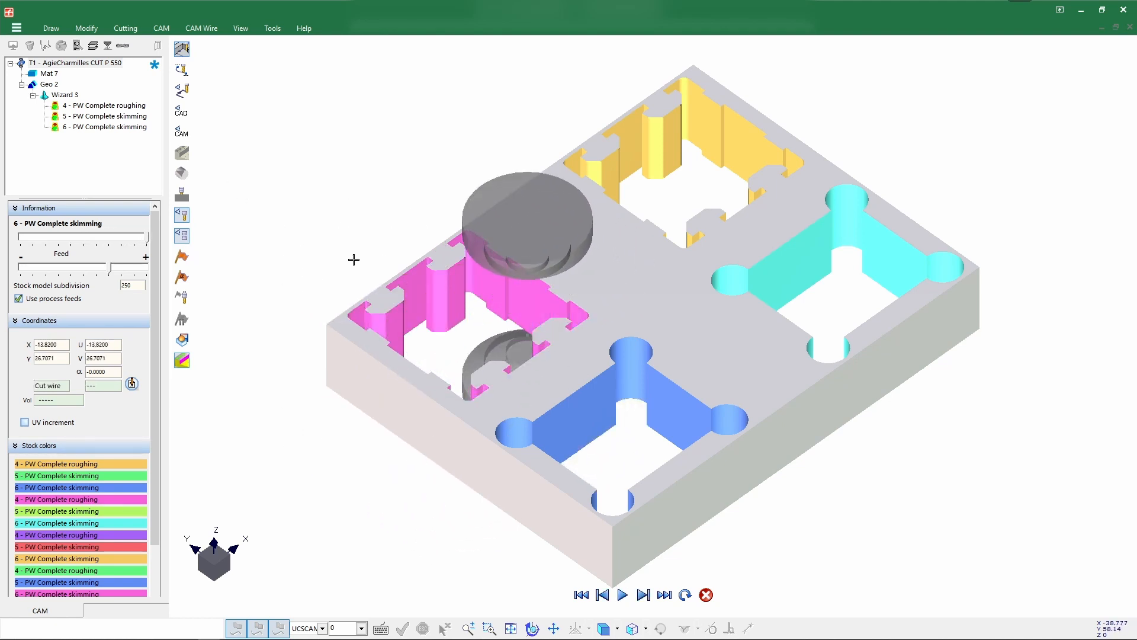
{"action": "left_click", "coordinate": [706, 595]}
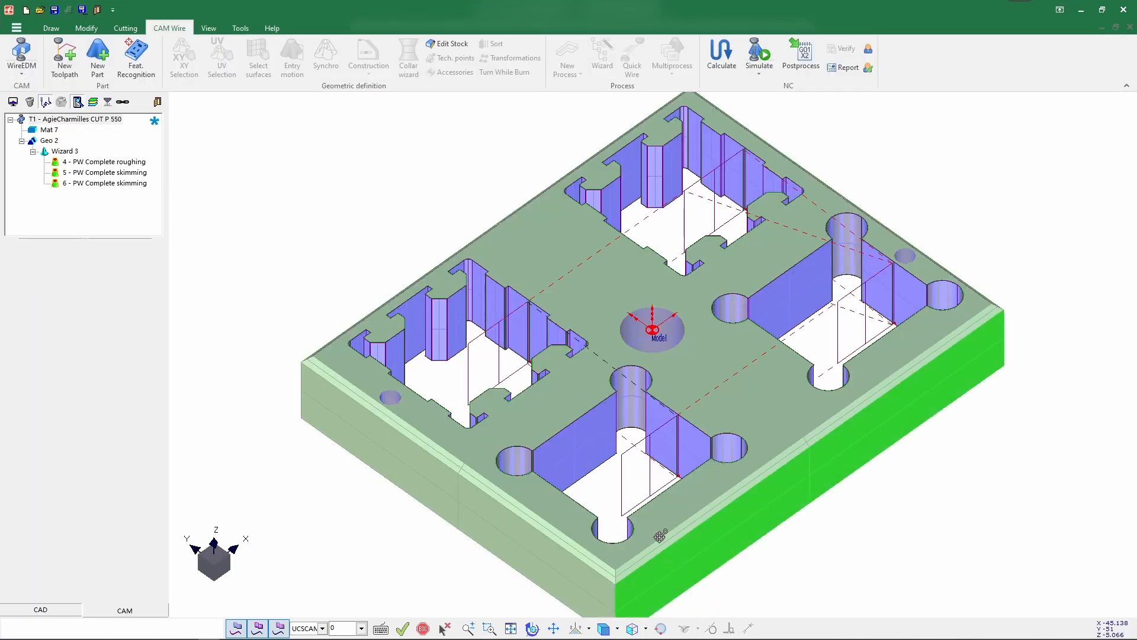
- Postprocess the T1 toolpath with the AC CUT P Series -XML-CMD- postprocessor as CNC program number 1 in C:\cad_sbl
{"action": "right_click", "coordinate": [105, 128]}
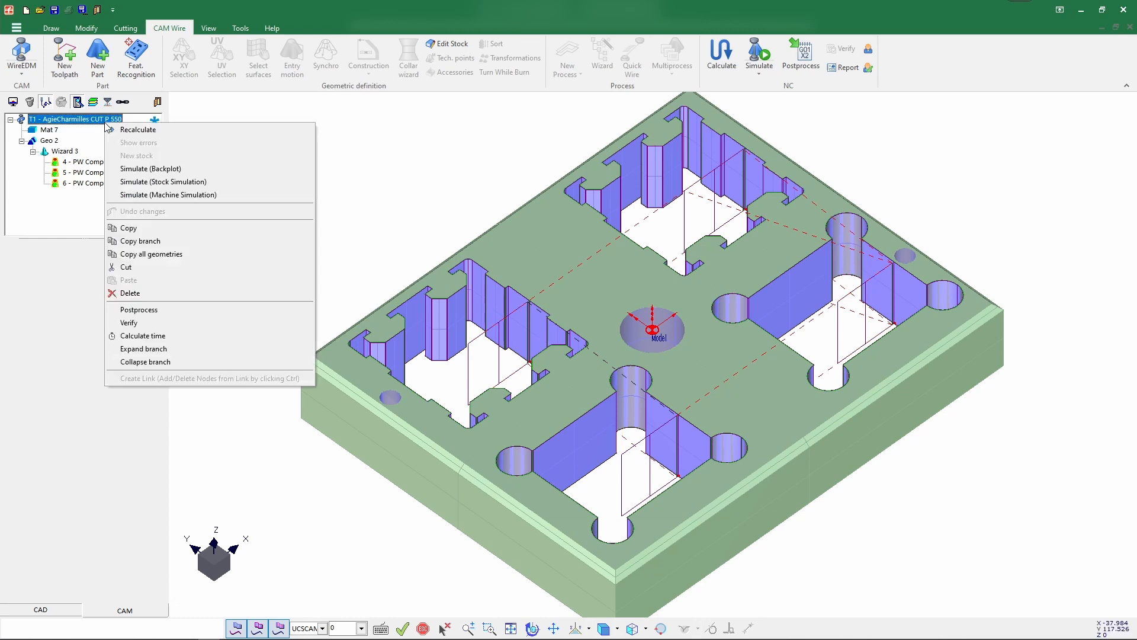
{"action": "left_click", "coordinate": [181, 310]}
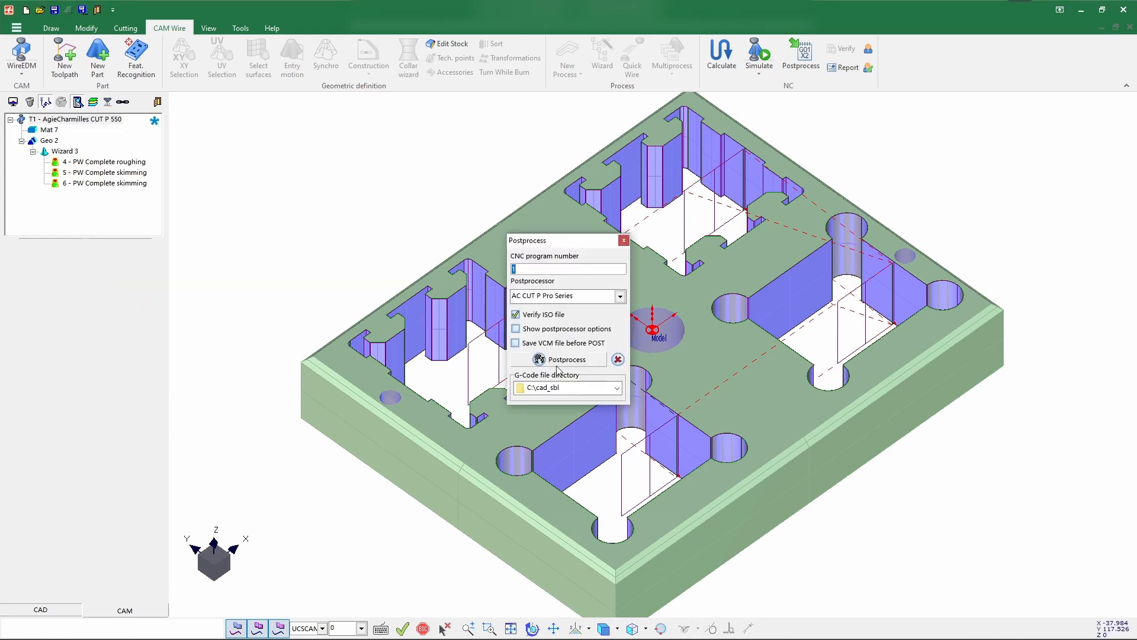
{"action": "left_click", "coordinate": [592, 295]}
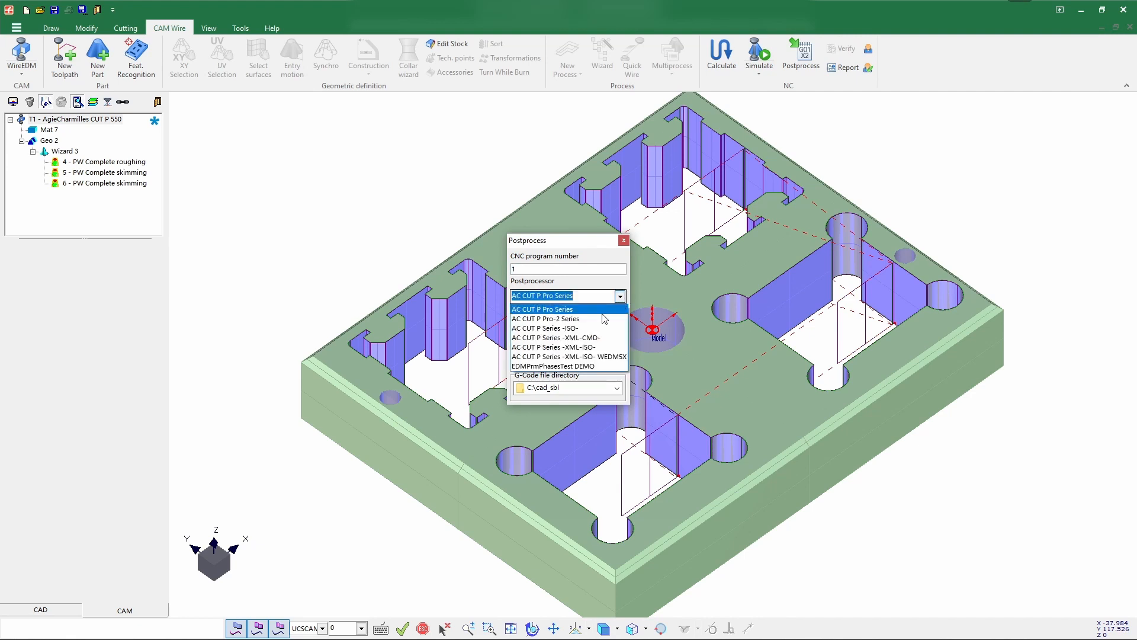
{"action": "left_click", "coordinate": [589, 340]}
{"action": "left_click", "coordinate": [568, 359]}
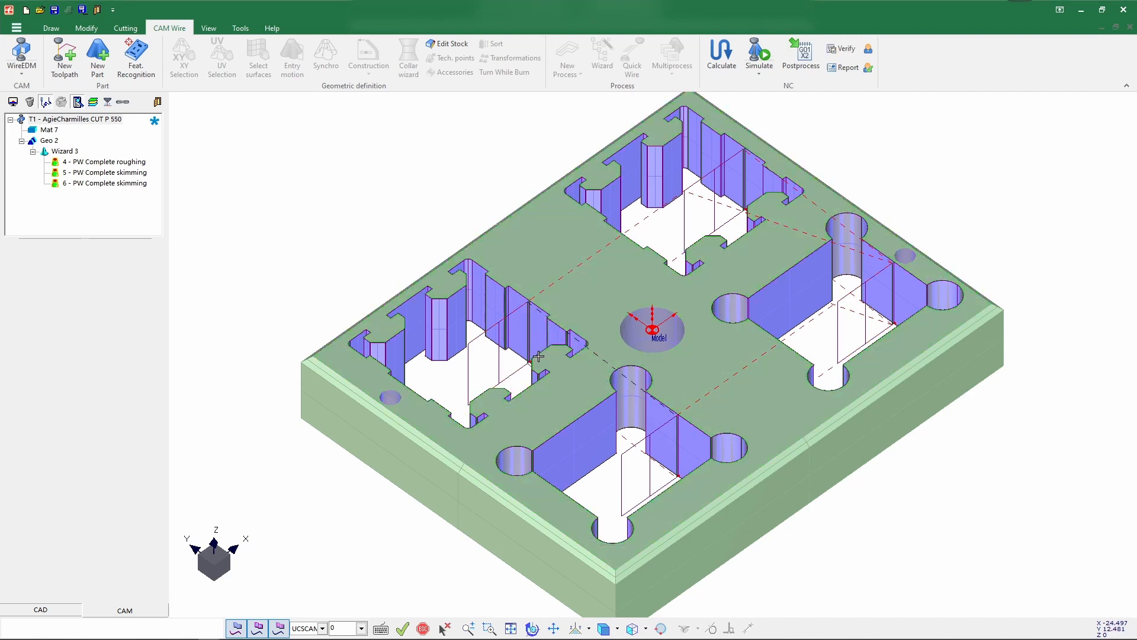
- Examine the CEN centering line and its WCT wire-cut entry in the generated T1.MJB program, and close the CNC editor
{"action": "scroll", "coordinate": [367, 358], "scroll_direction": "down", "scroll_amount": 1}
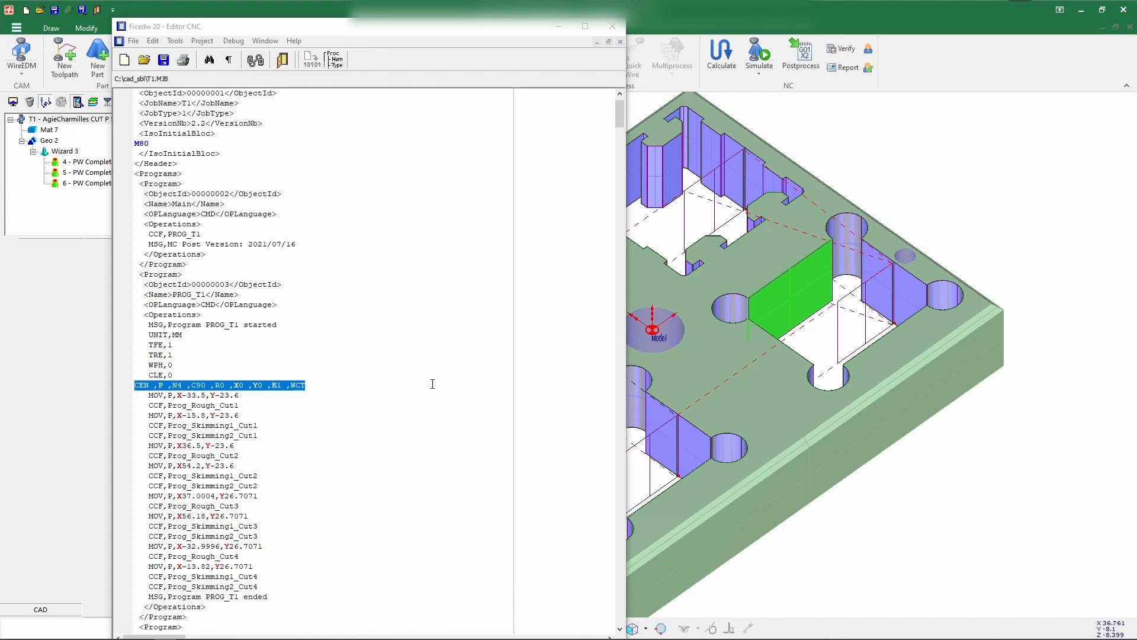
{"action": "left_click", "coordinate": [309, 388]}
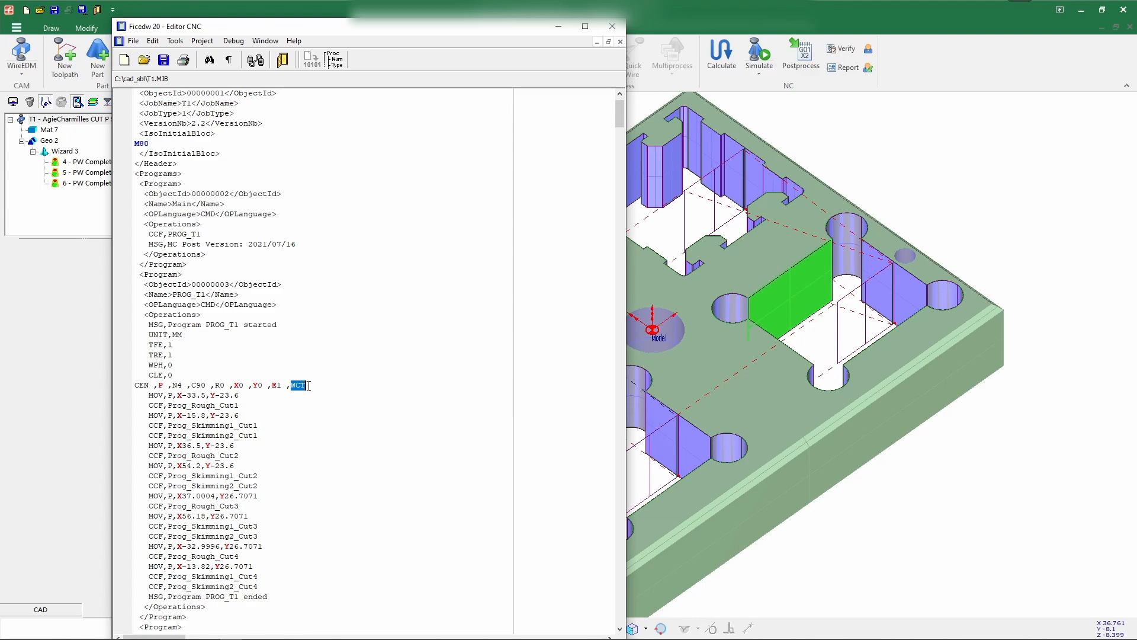
{"action": "left_click_drag", "start_coordinate": [622, 122], "coordinate": [587, 115]}
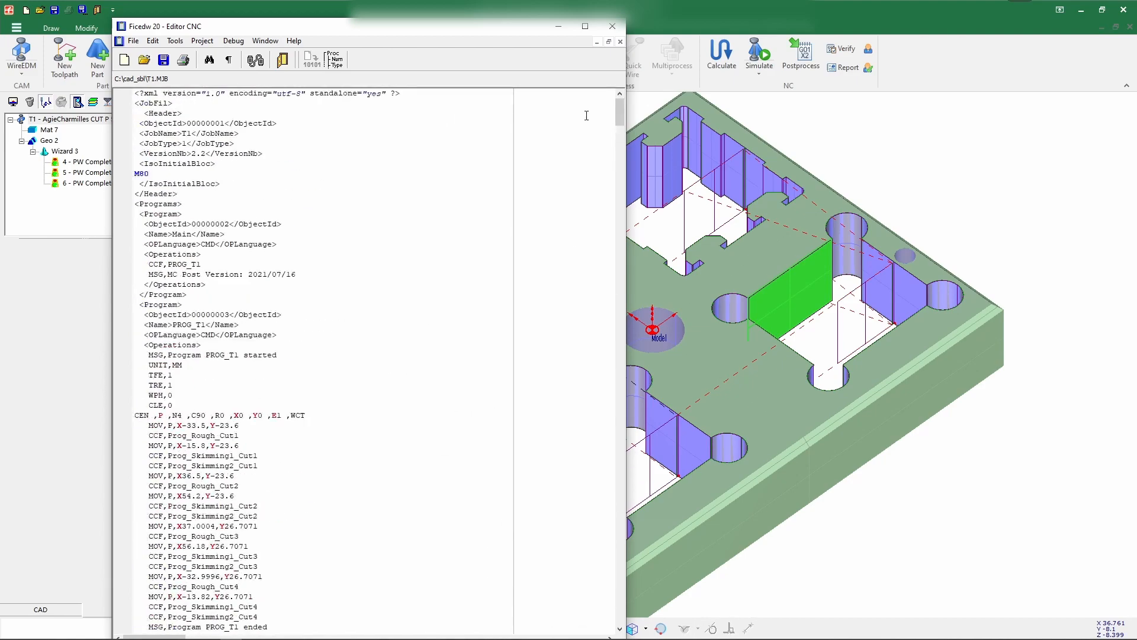
{"action": "left_click", "coordinate": [612, 26]}
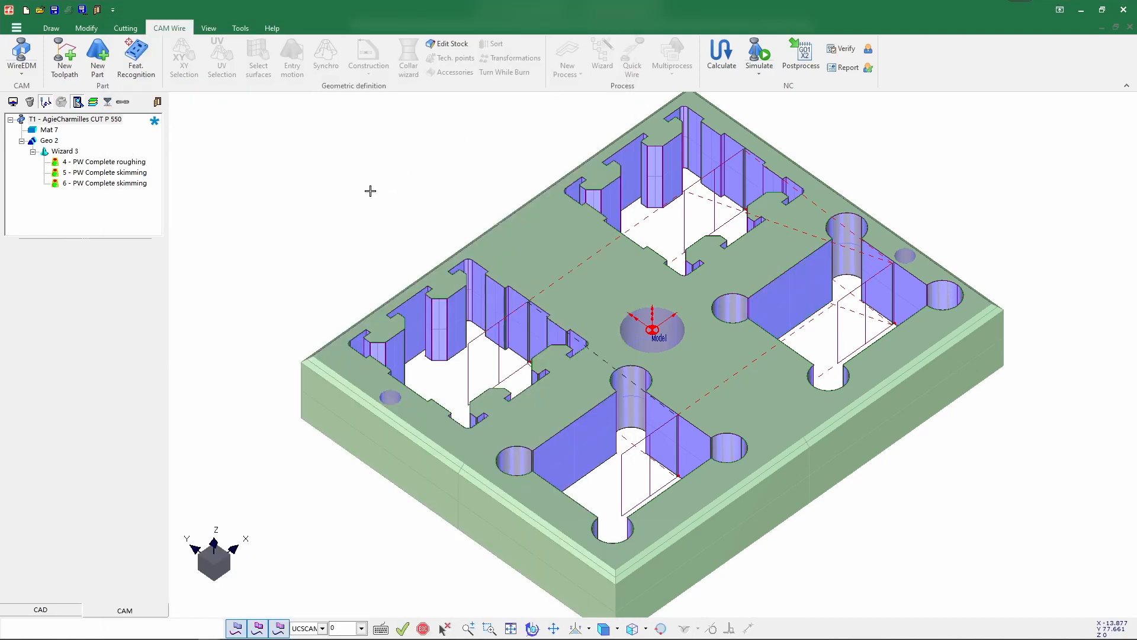